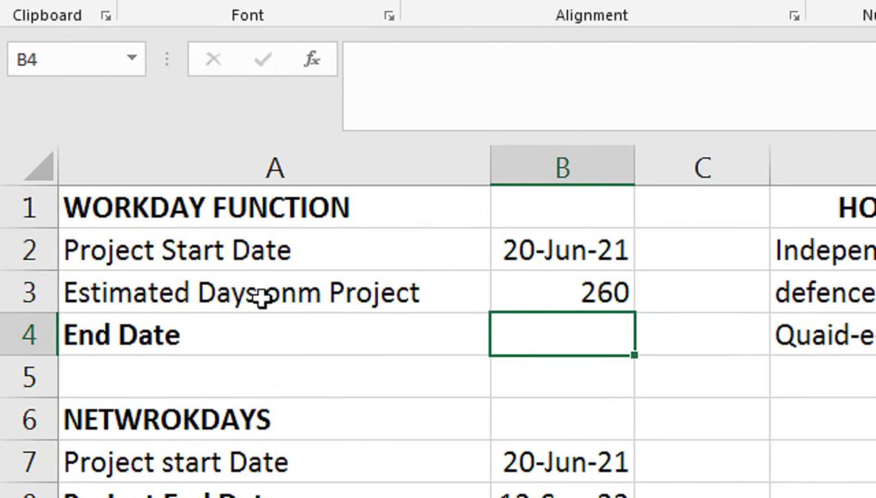
# Correct the label in cell A3 to read "Estimated Days on Project".
pyautogui.click(293, 299)
pyautogui.doubleClick(304, 298)
pyautogui.press('BackSpace')
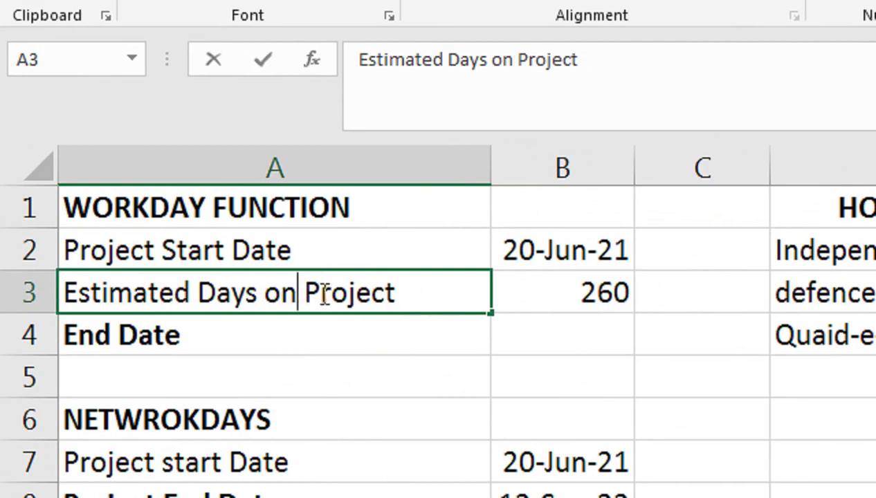
pyautogui.press('Return')
# Calculate the End Date in B4 with =WORKDAY(B2,B3,E2:E4) and format the result as a day-month-year date.
pyautogui.click(544, 286)
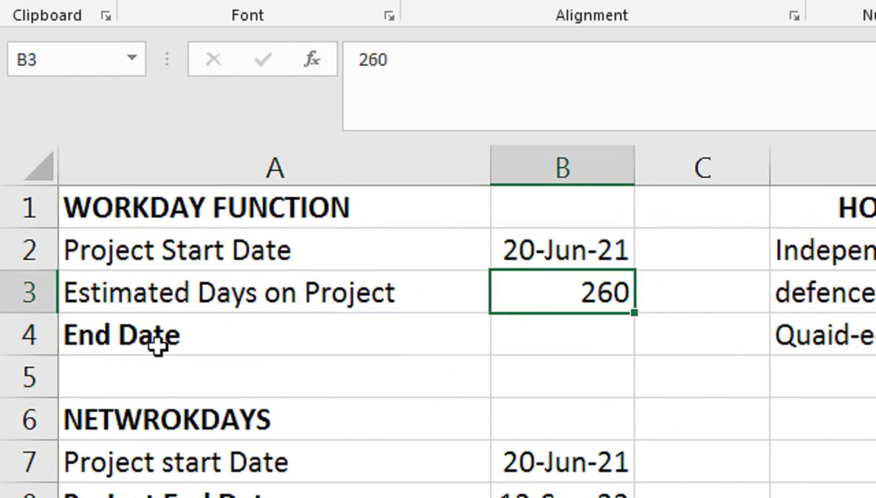
pyautogui.click(542, 326)
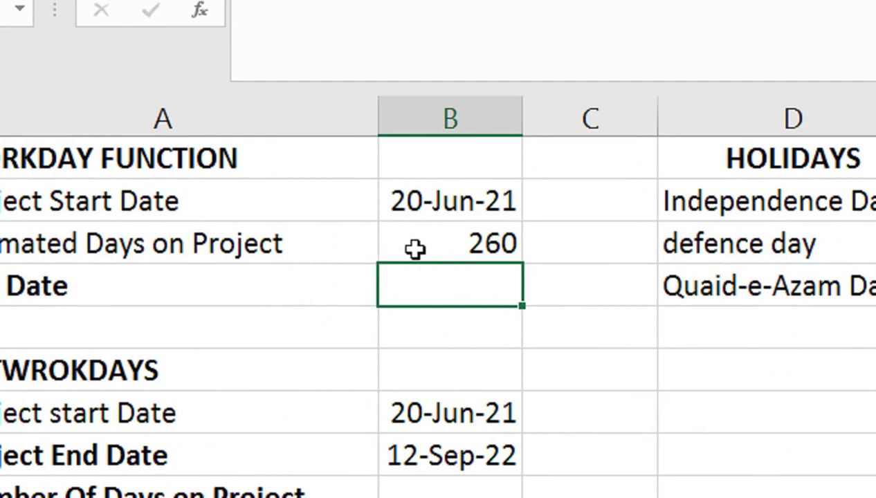
pyautogui.write('=work')
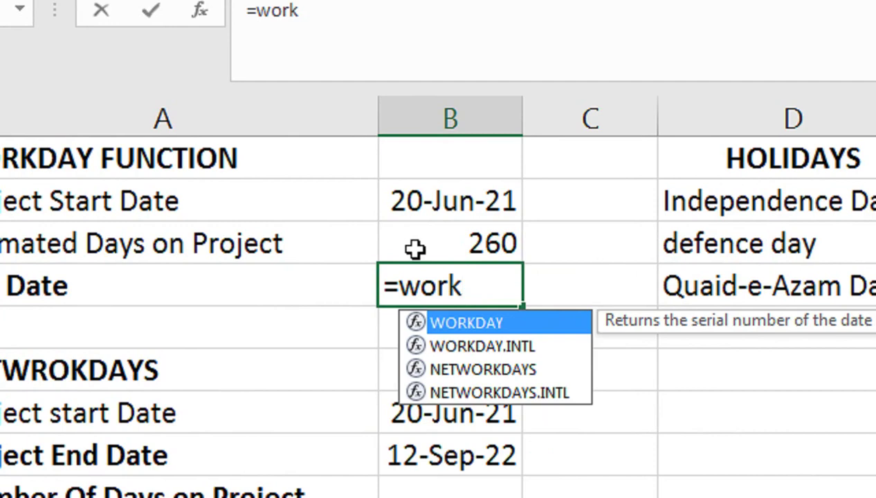
pyautogui.press('Tab')
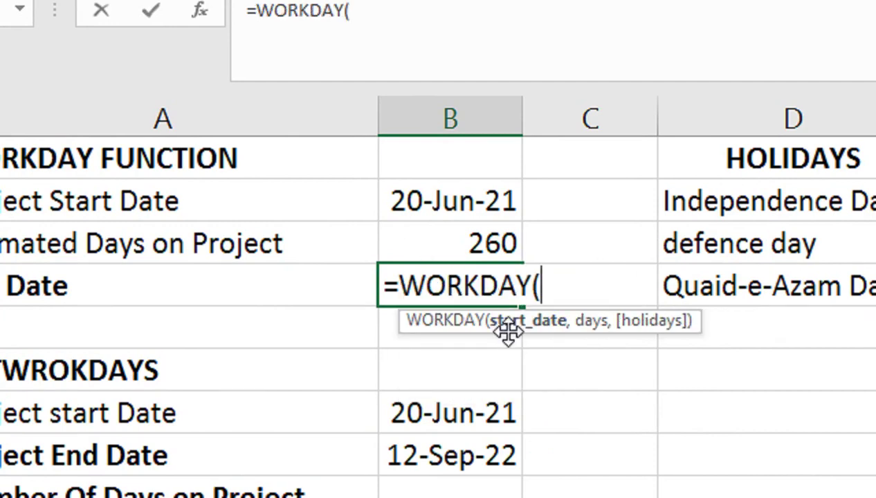
pyautogui.click(473, 202)
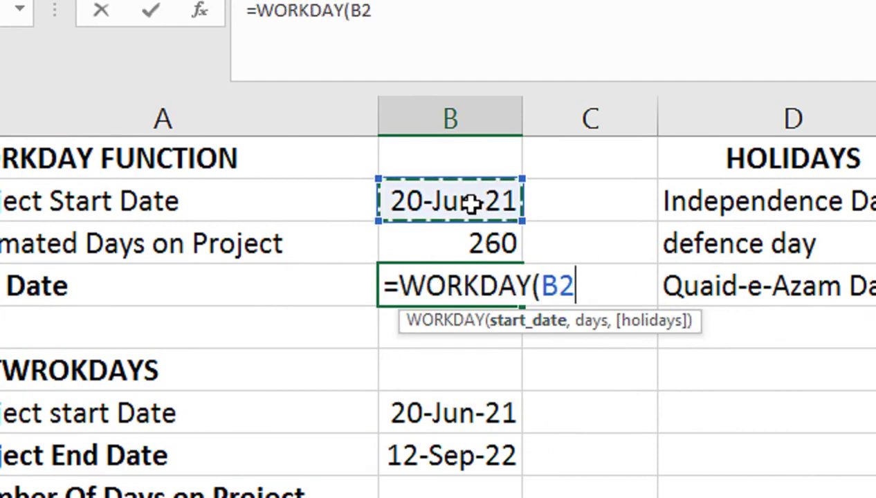
pyautogui.write(',')
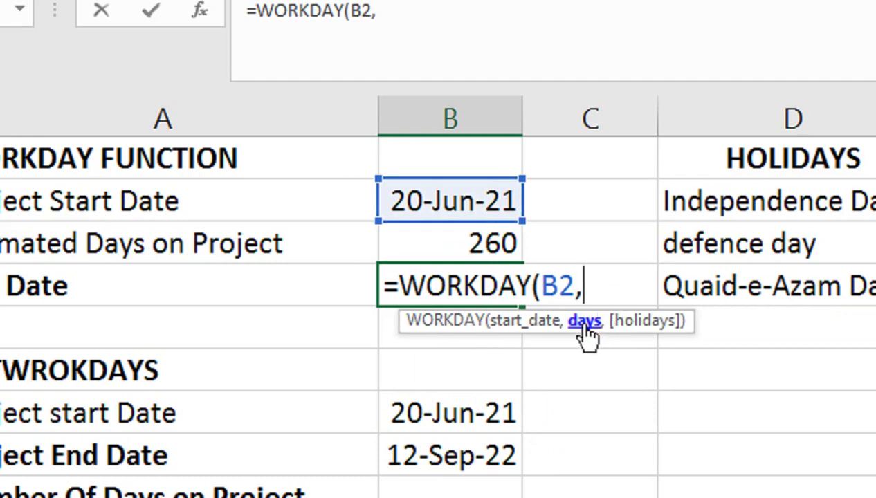
pyautogui.click(477, 245)
pyautogui.write(',')
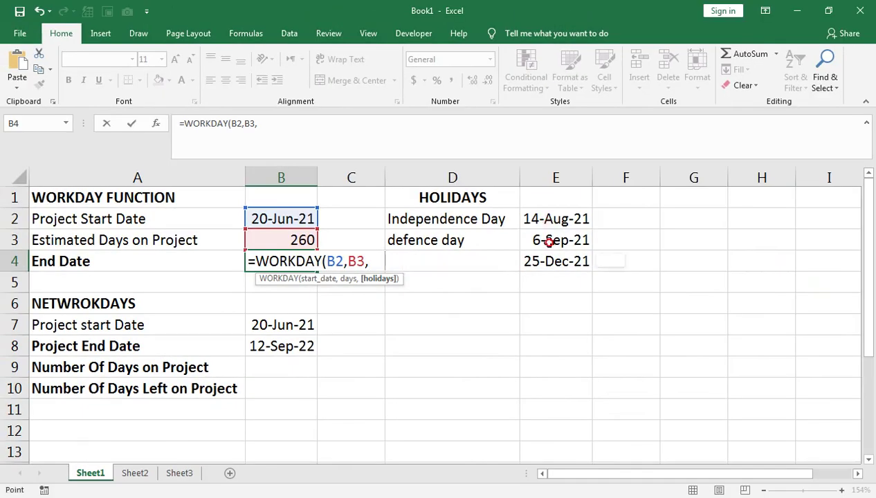
pyautogui.moveTo(543, 220); pyautogui.dragTo(549, 268)
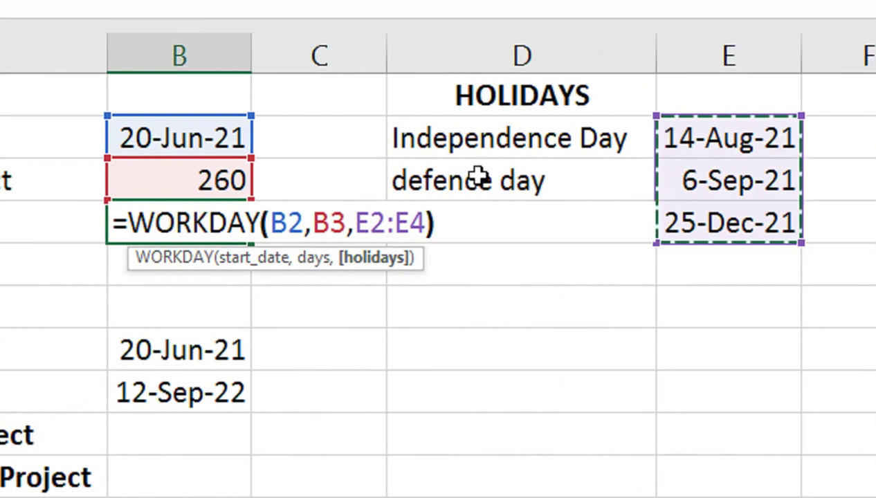
pyautogui.write(')')
pyautogui.press('Return')
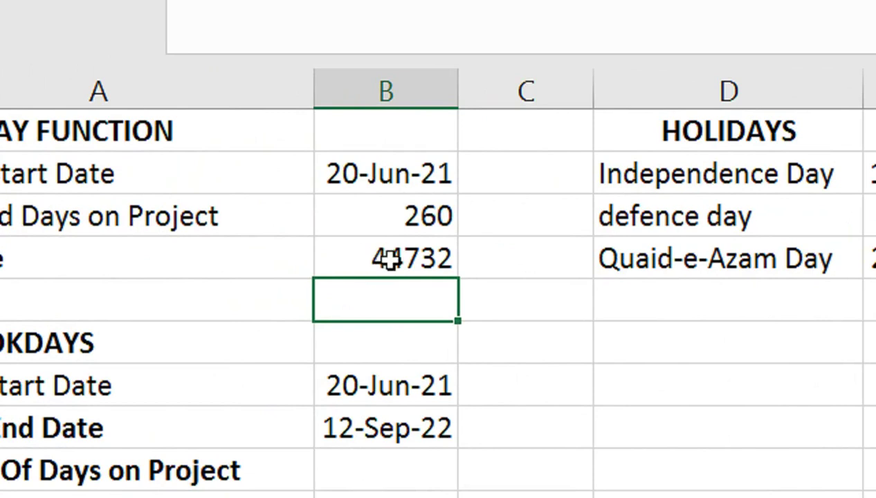
pyautogui.click(416, 249)
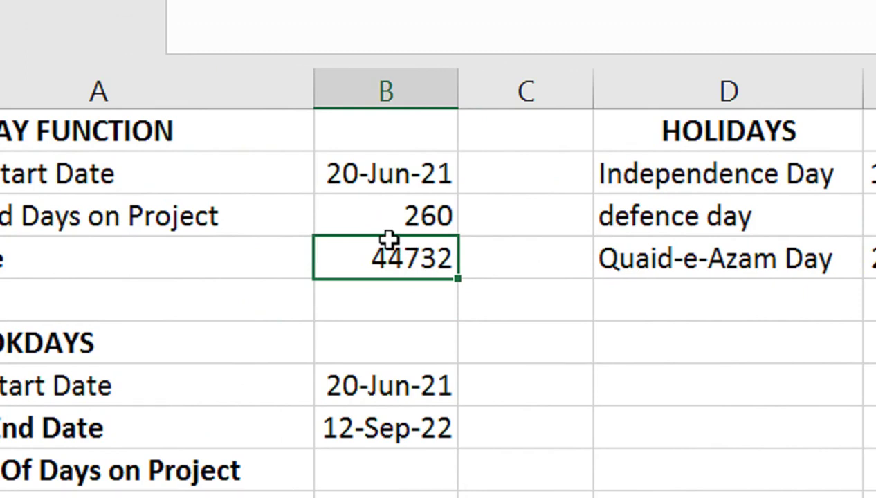
pyautogui.hotkey('ctrl', 'shift', '3')
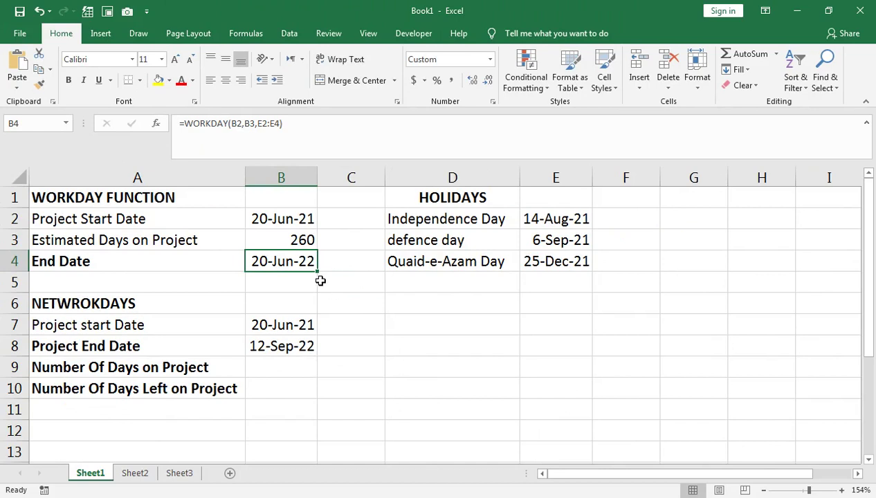
# Set the Estimated Days on Project in B3 to 100.
pyautogui.press('Up')
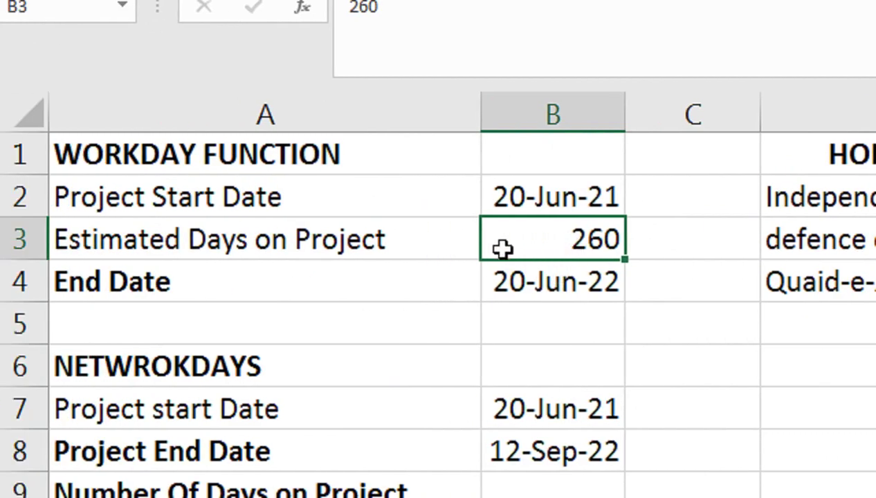
pyautogui.write('100')
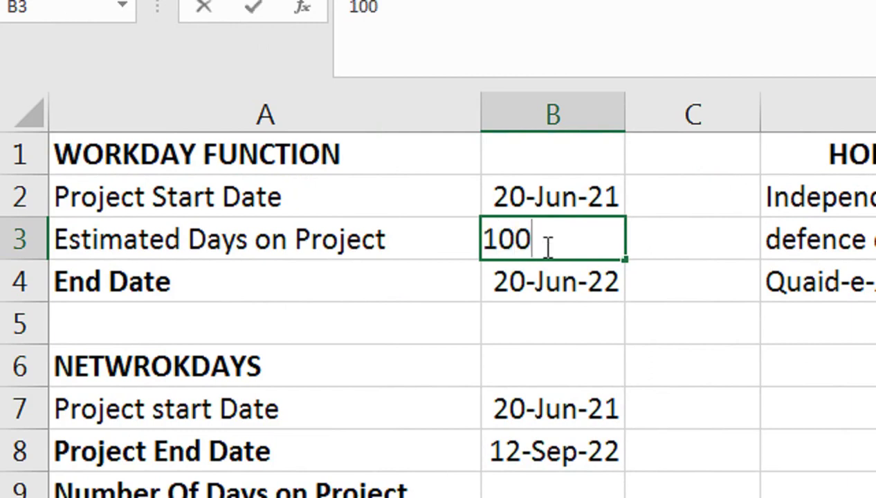
pyautogui.press('Return')
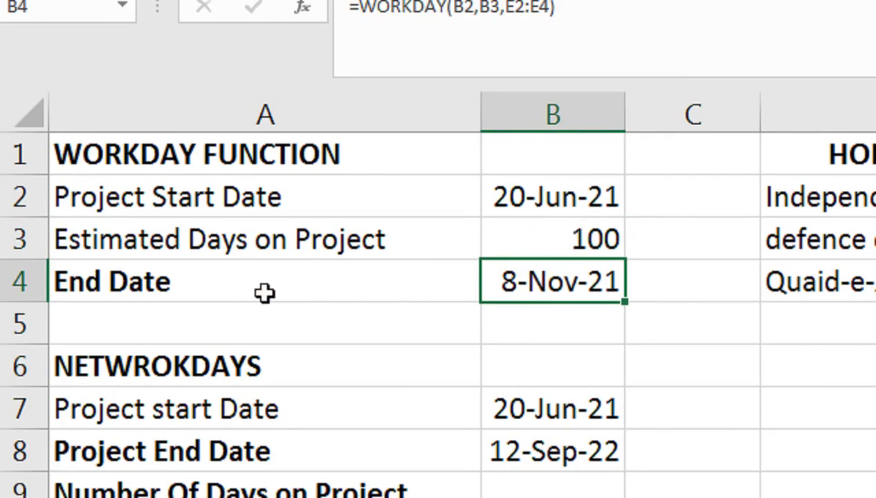
pyautogui.click(569, 227)
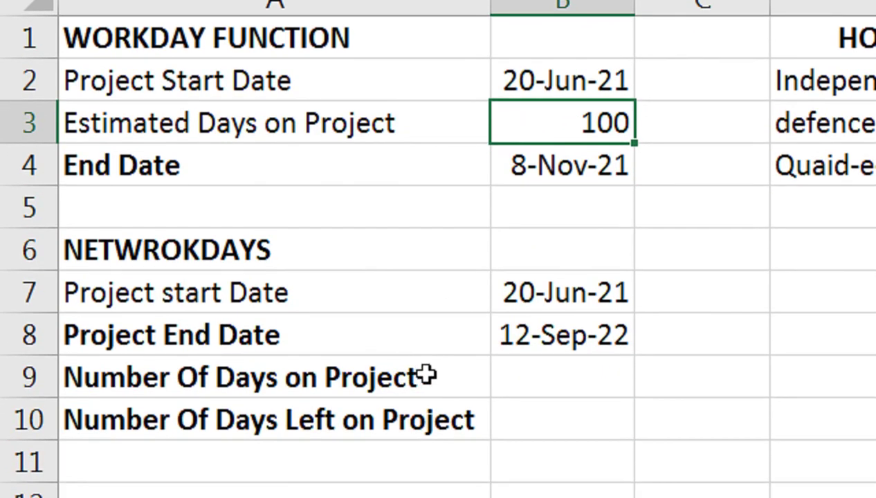
# Calculate the Number Of Days on Project in B9 with =NETWORKDAYS(B7,B8,E2:E4).
pyautogui.click(562, 365)
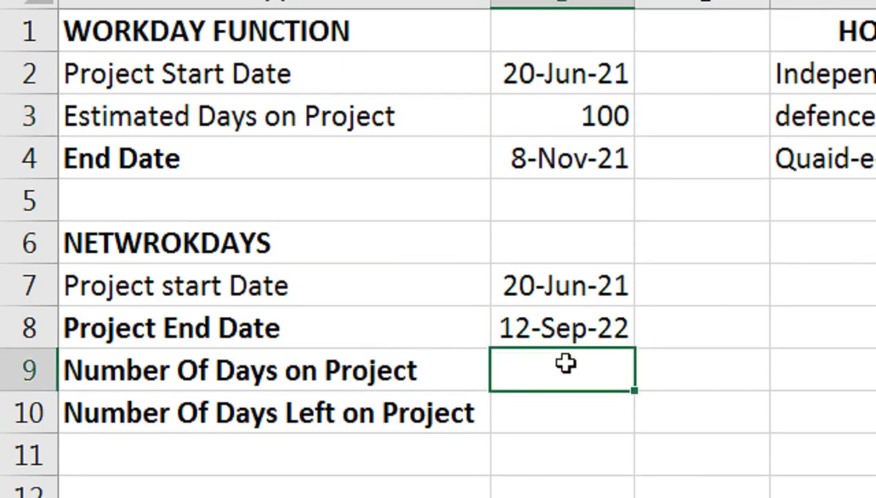
pyautogui.write('=net')
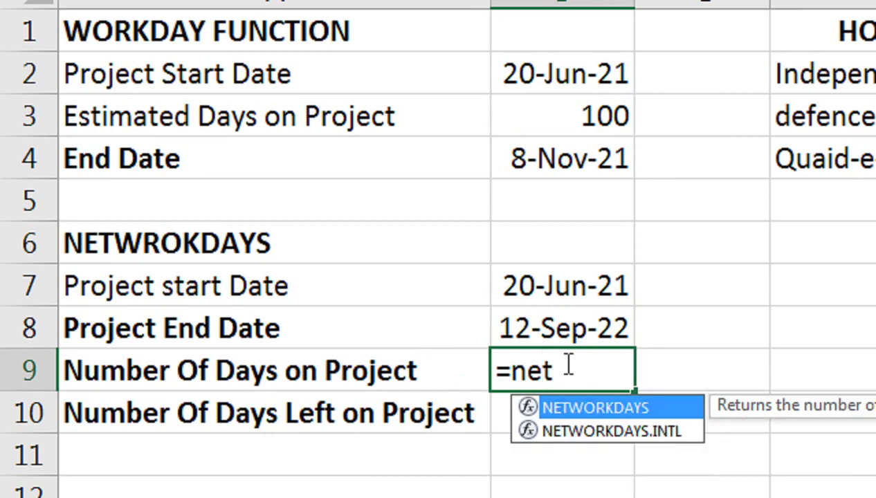
pyautogui.press('Tab')
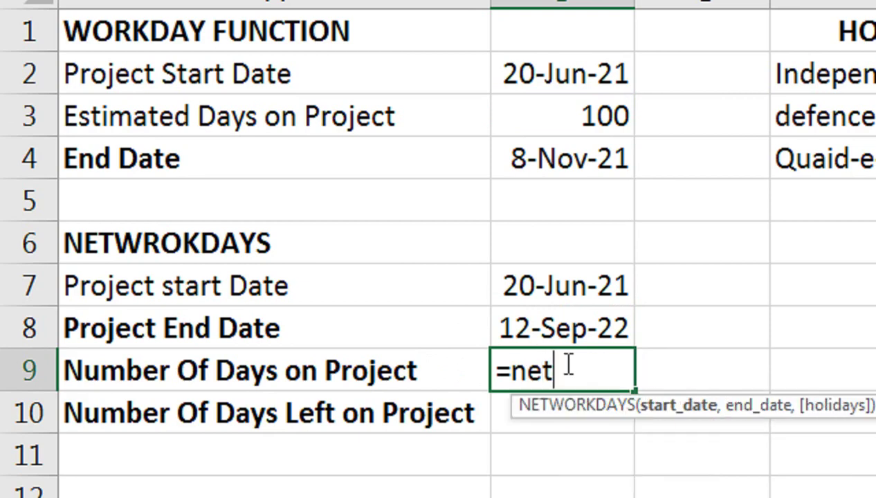
pyautogui.click(580, 289)
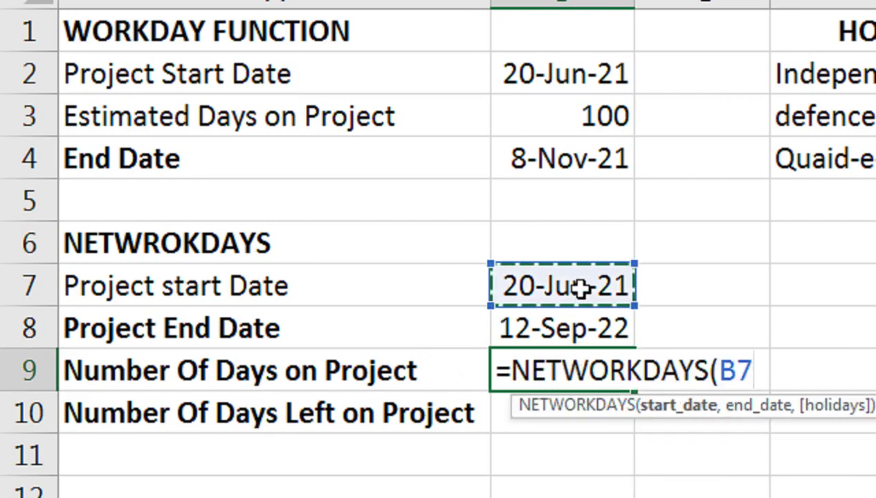
pyautogui.write(',')
pyautogui.click(553, 332)
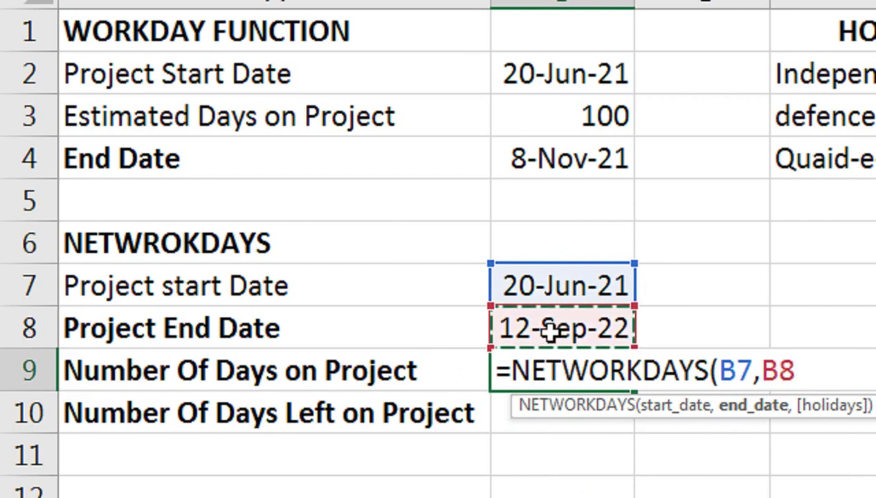
pyautogui.write(',')
pyautogui.moveTo(540, 219); pyautogui.dragTo(541, 257)
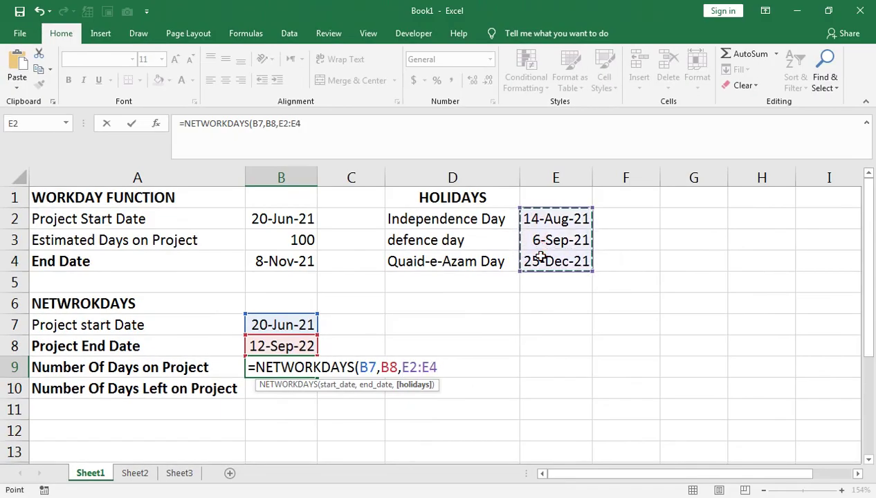
pyautogui.write(')')
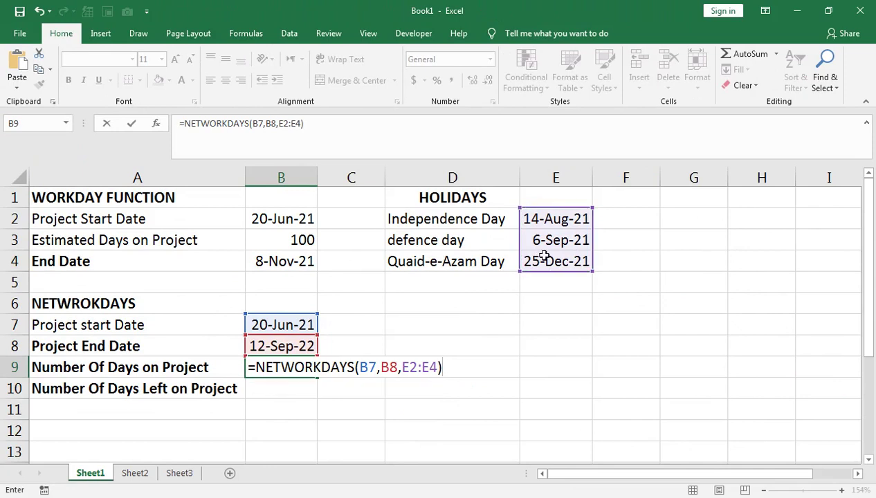
pyautogui.press('Return')
pyautogui.click(316, 363)
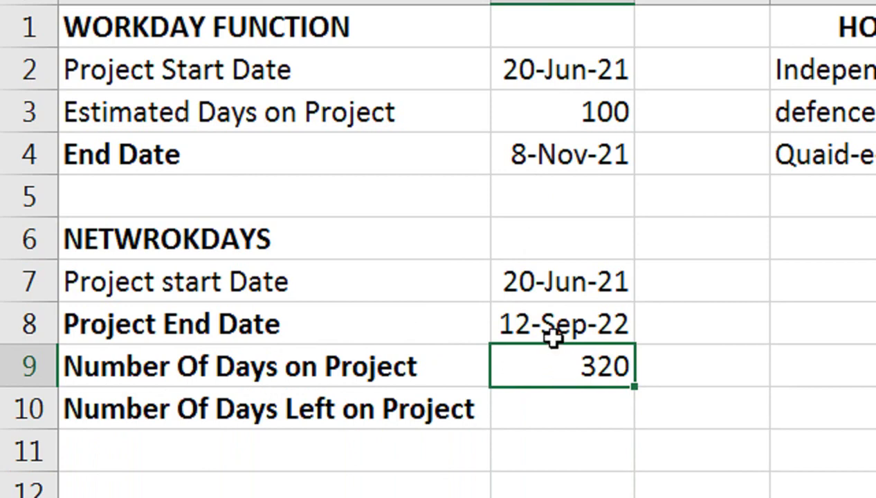
# Begin a WORKDAY.INTL formula in B5 with B2 as the start date and B3 as the days.
pyautogui.click(538, 199)
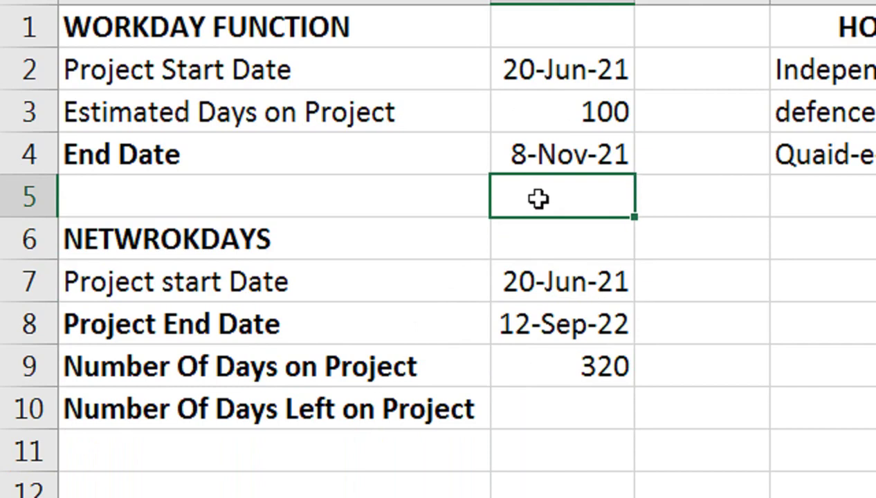
pyautogui.write('=work')
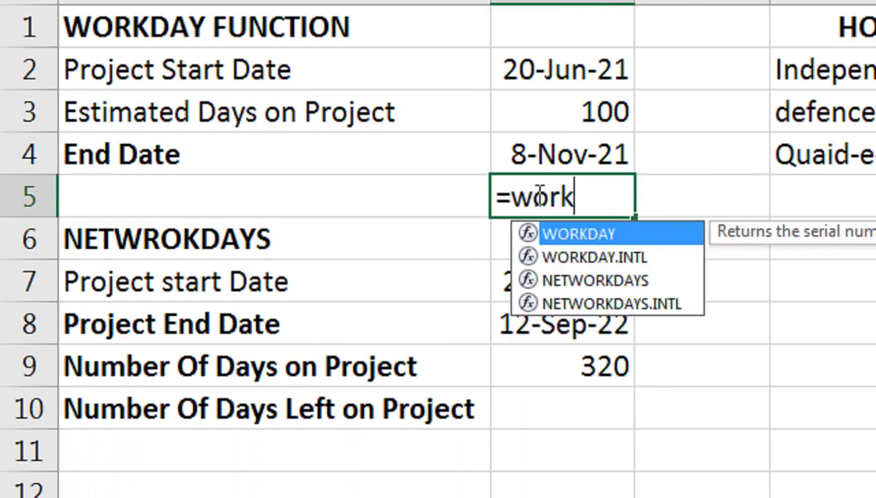
pyautogui.press('Down')
pyautogui.press('Tab')
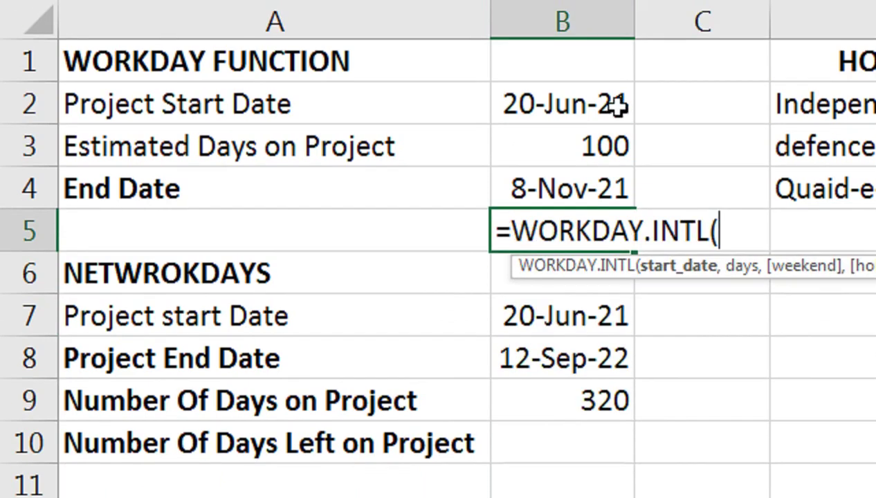
pyautogui.click(616, 72)
pyautogui.write(',')
pyautogui.click(595, 162)
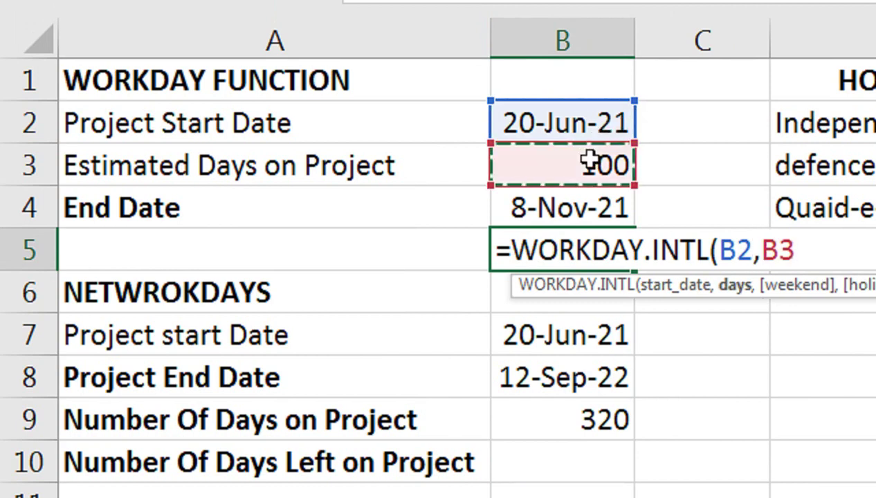
pyautogui.write(',')
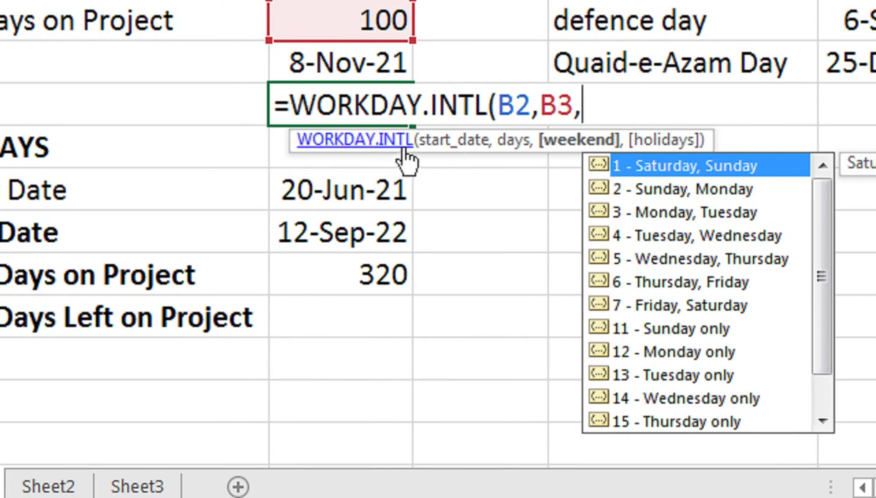
pyautogui.press('Down')
pyautogui.press('Down')
pyautogui.press('Down')
pyautogui.press('Down')
pyautogui.press('Down')
pyautogui.press('Down')
pyautogui.press('Down')
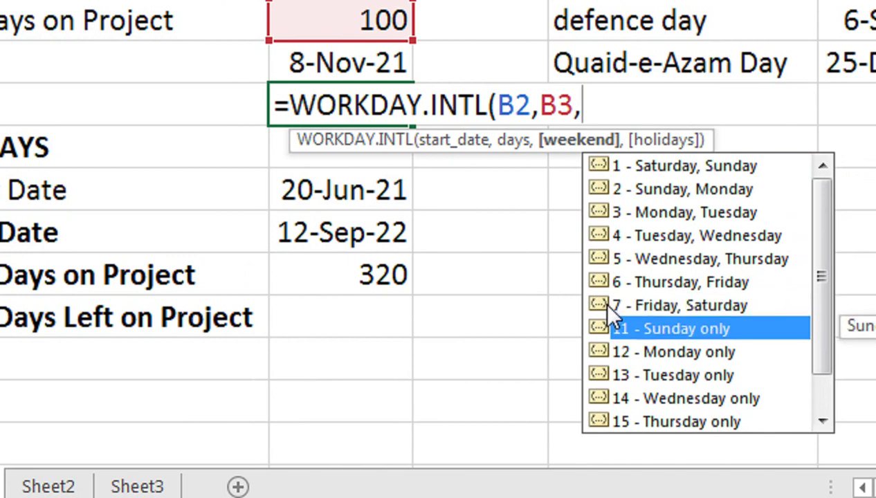
pyautogui.press('Tab')
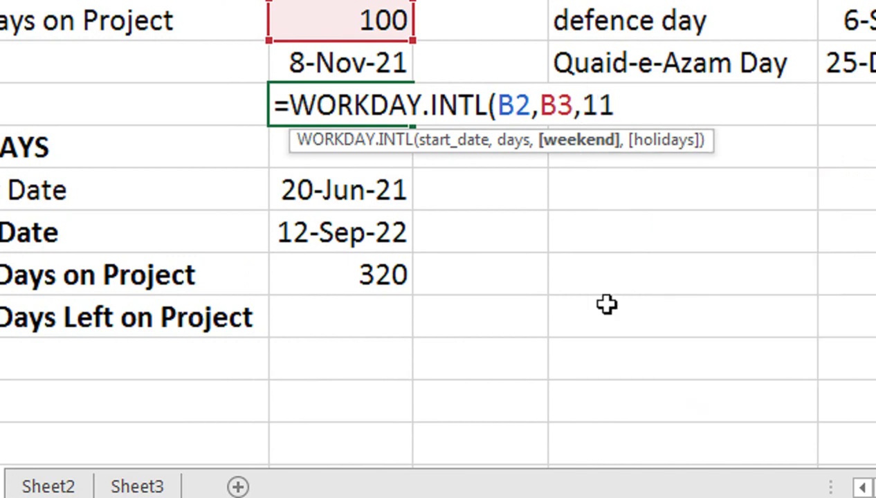
pyautogui.press('BackSpace')
pyautogui.press('BackSpace')
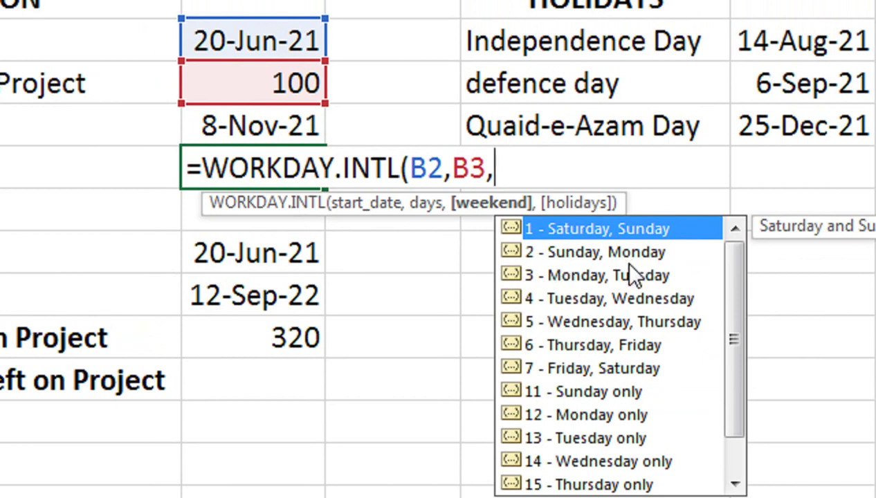
# Complete the WORKDAY.INTL formula in B5 with weekend 11 (Sunday only) and holidays E2:E4, and format the result as a day-month-year date.
pyautogui.click(588, 392)
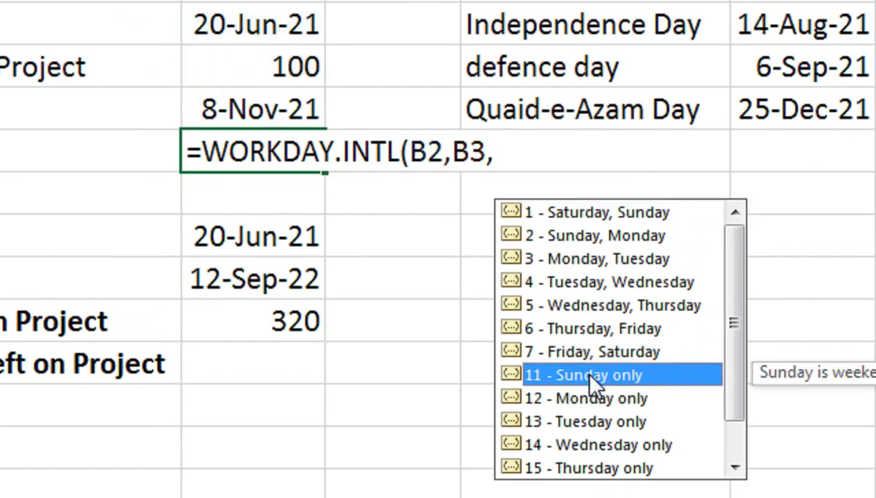
pyautogui.doubleClick(589, 376)
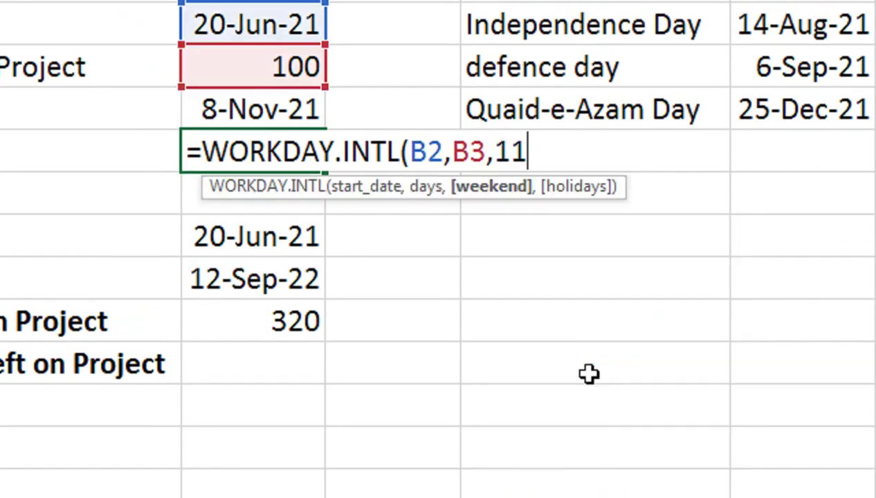
pyautogui.write(',')
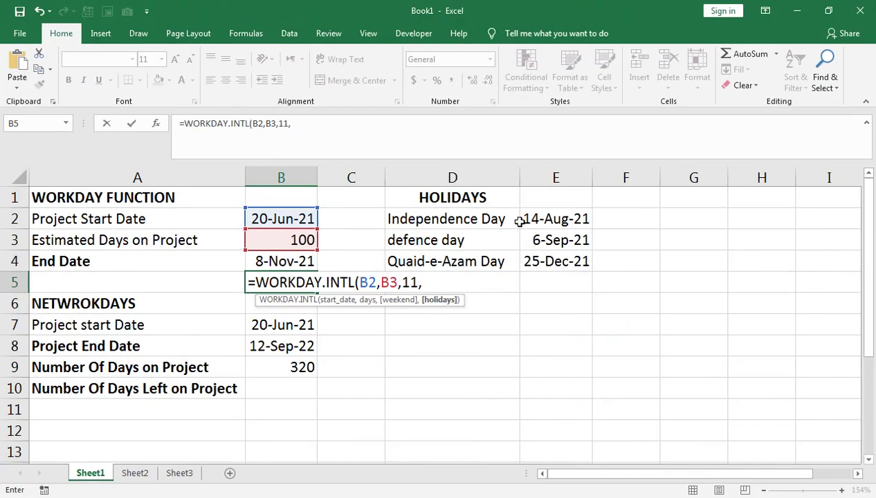
pyautogui.moveTo(736, 27); pyautogui.dragTo(742, 105)
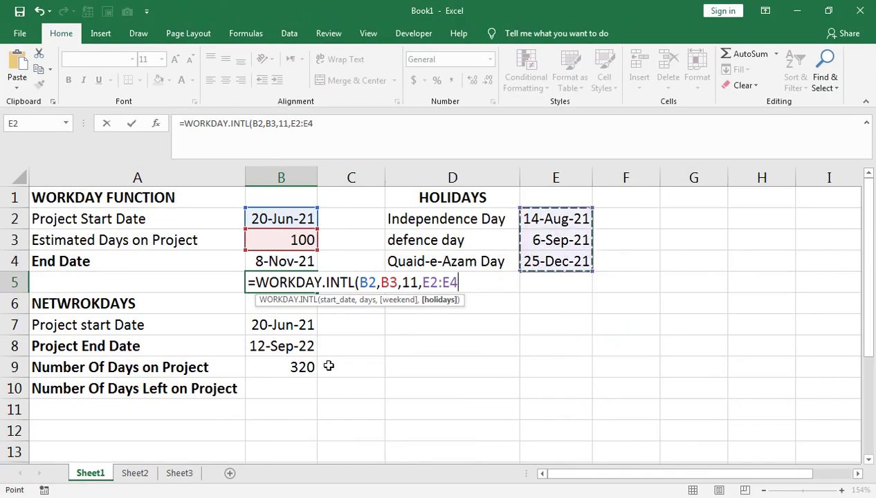
pyautogui.write(')')
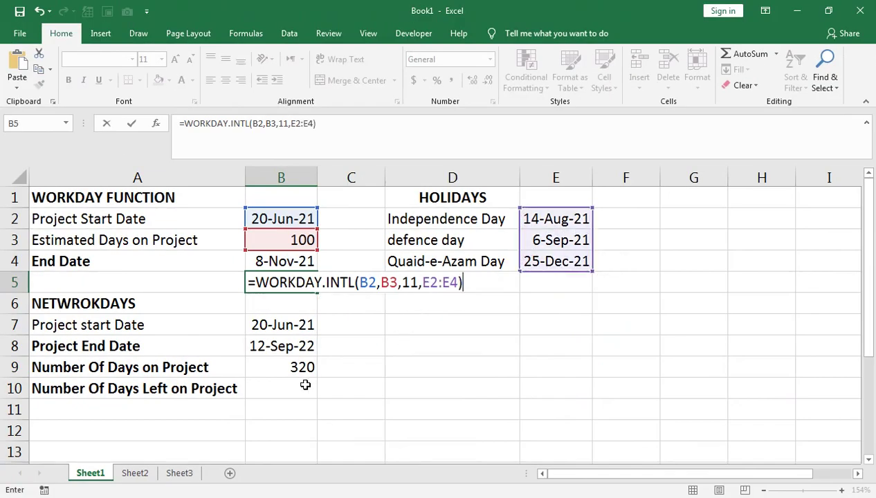
pyautogui.press('Return')
pyautogui.click(267, 280)
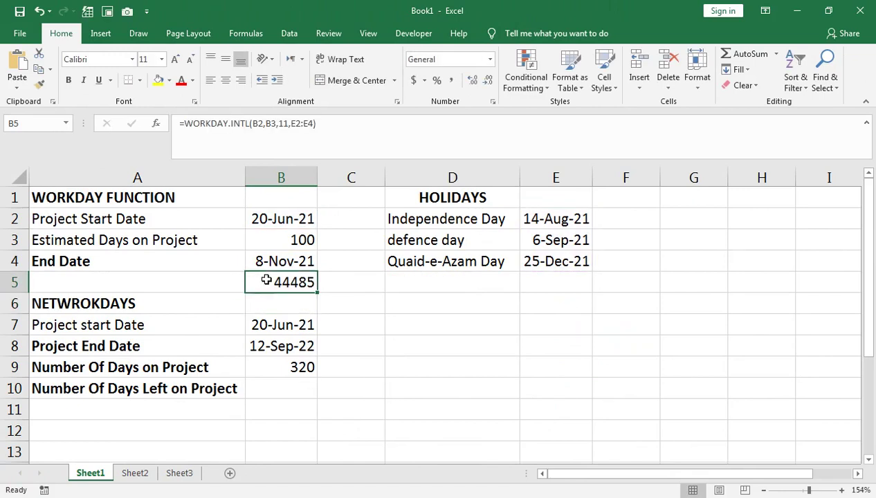
pyautogui.hotkey('ctrl', 'shift', '3')
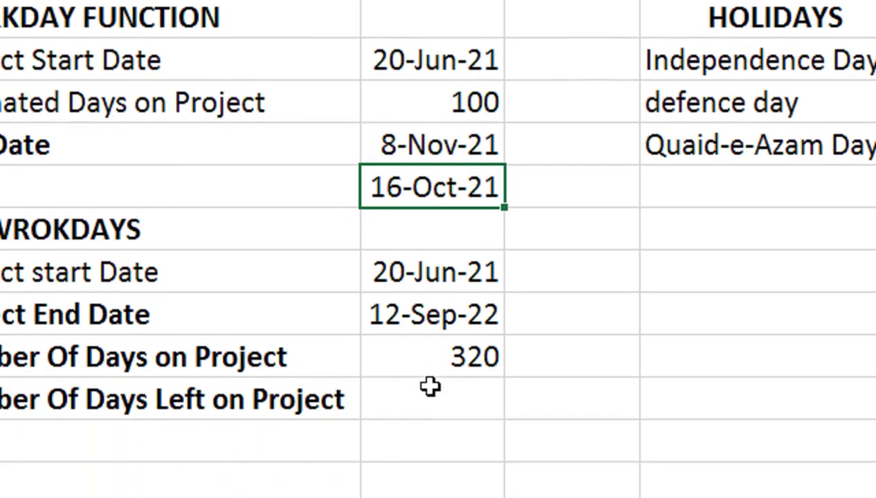
# Begin a NETWORKDAYS.INTL formula in B10 with B7 as the start date and B8 as the end date.
pyautogui.click(430, 473)
pyautogui.write('=net')
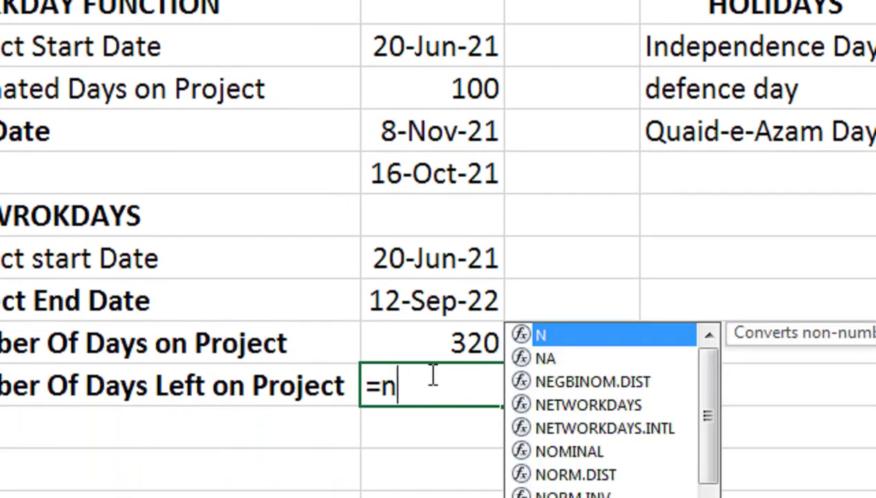
pyautogui.press('Down')
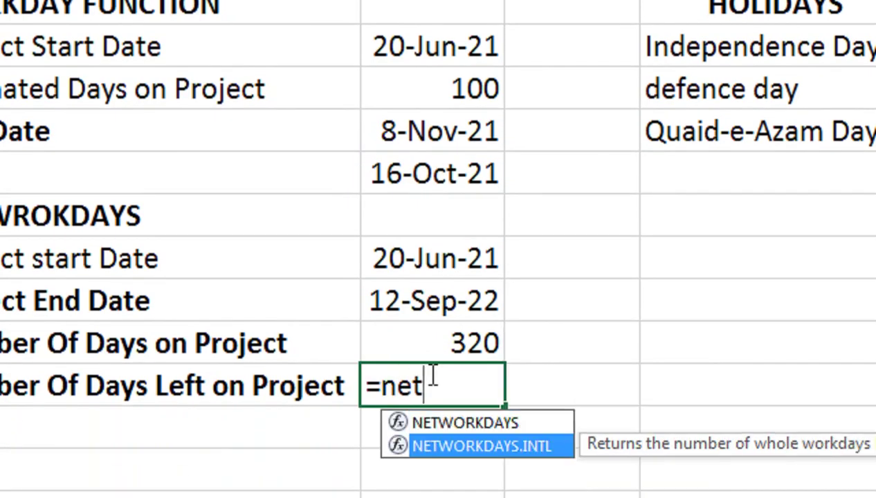
pyautogui.press('Tab')
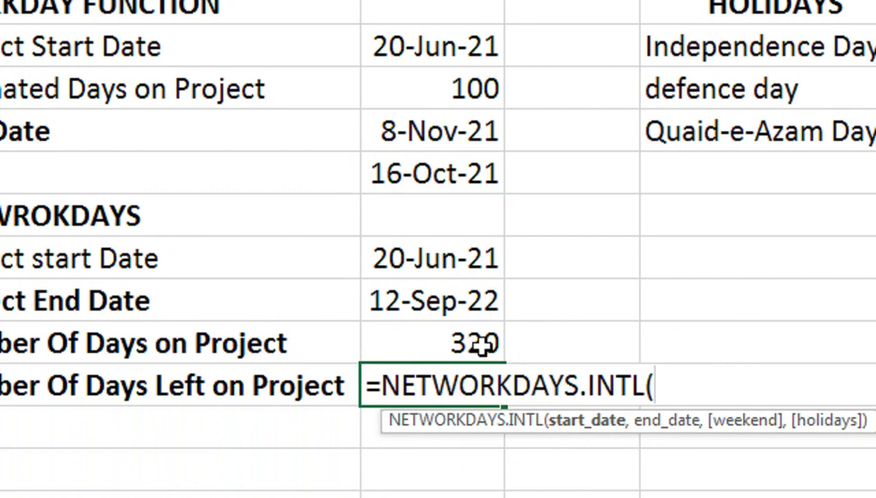
pyautogui.click(439, 255)
pyautogui.write(',')
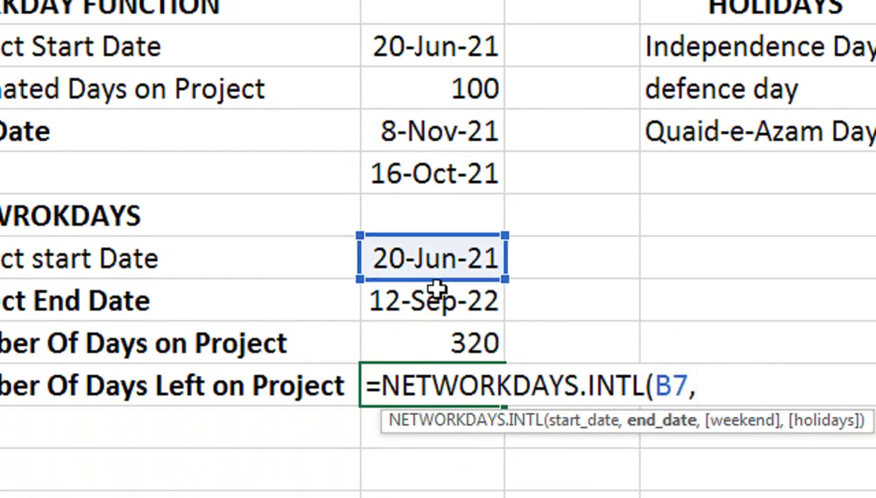
pyautogui.click(438, 292)
pyautogui.write(',')
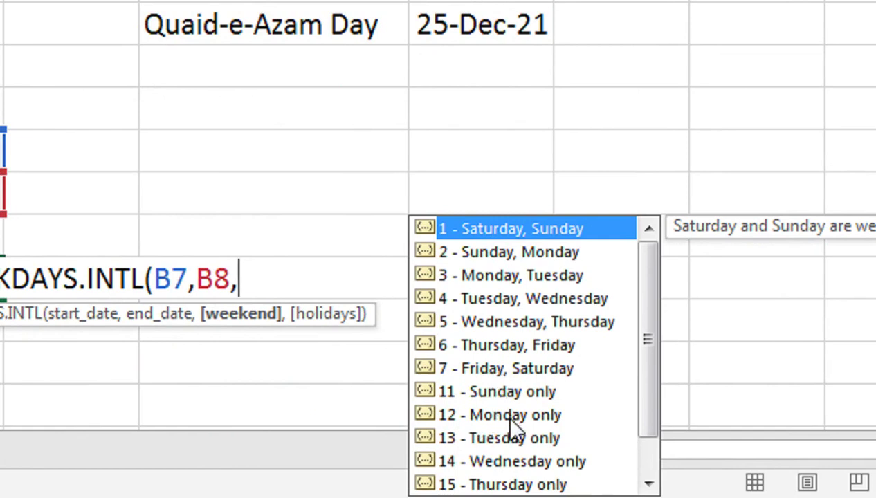
# Complete the NETWORKDAYS.INTL formula in B10 with weekend 11 (Sunday only) and holidays E2:E4.
pyautogui.click(460, 390)
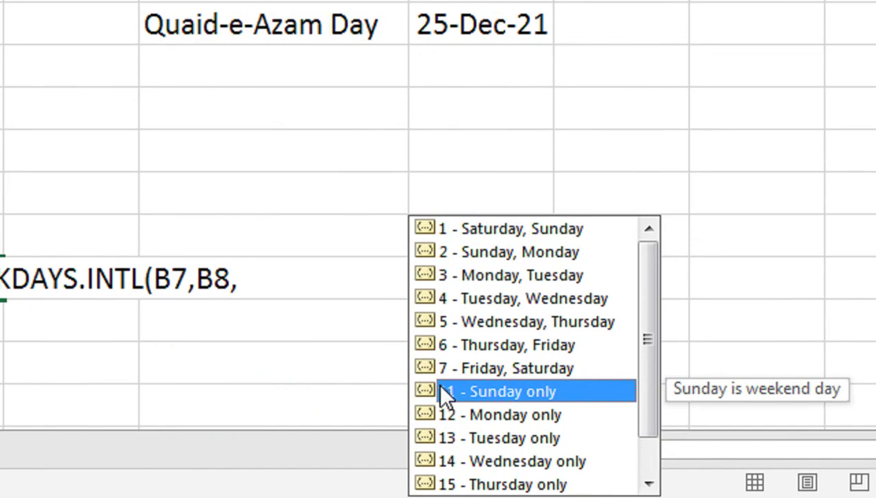
pyautogui.doubleClick(444, 390)
pyautogui.write(',')
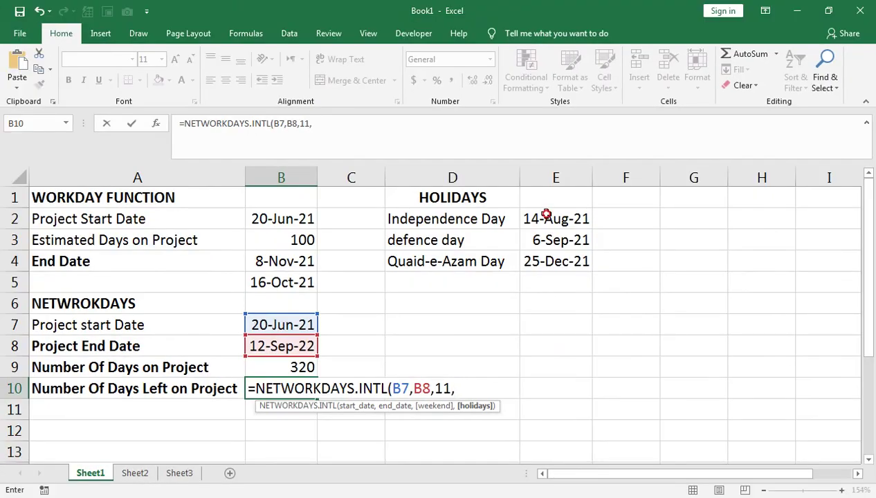
pyautogui.moveTo(546, 219); pyautogui.dragTo(546, 259)
pyautogui.write(')')
pyautogui.press('Return')
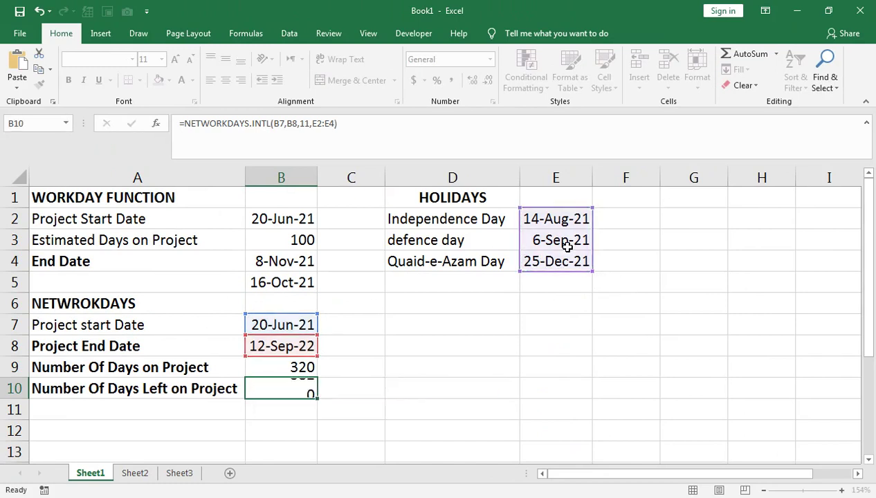
pyautogui.click(295, 389)
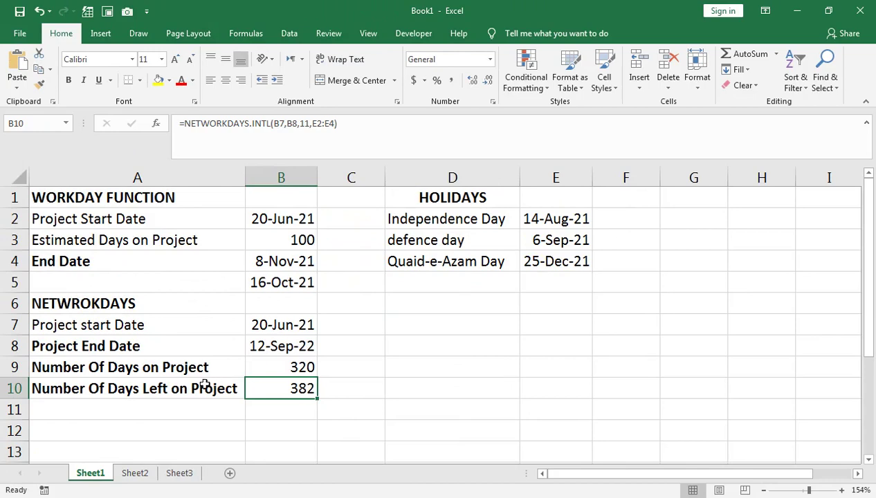
# On Sheet2, begin the Number OF Month formula in B4 with =(YEAR(B2).
pyautogui.click(136, 472)
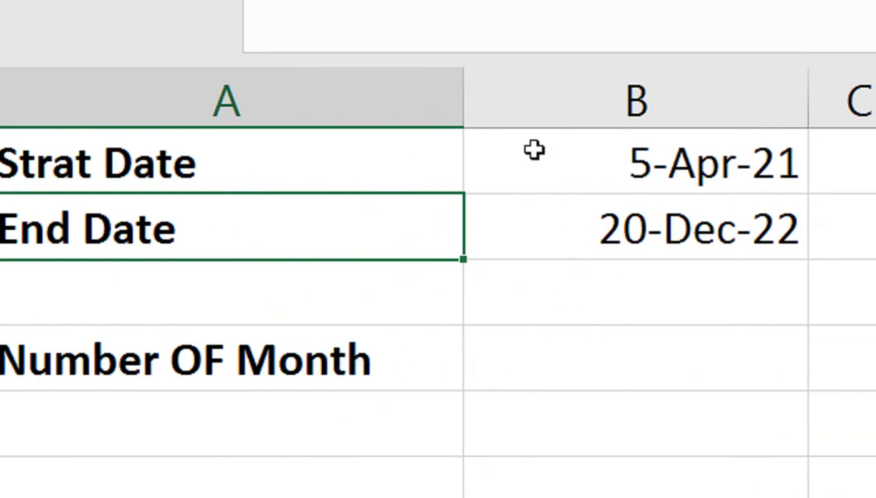
pyautogui.click(491, 358)
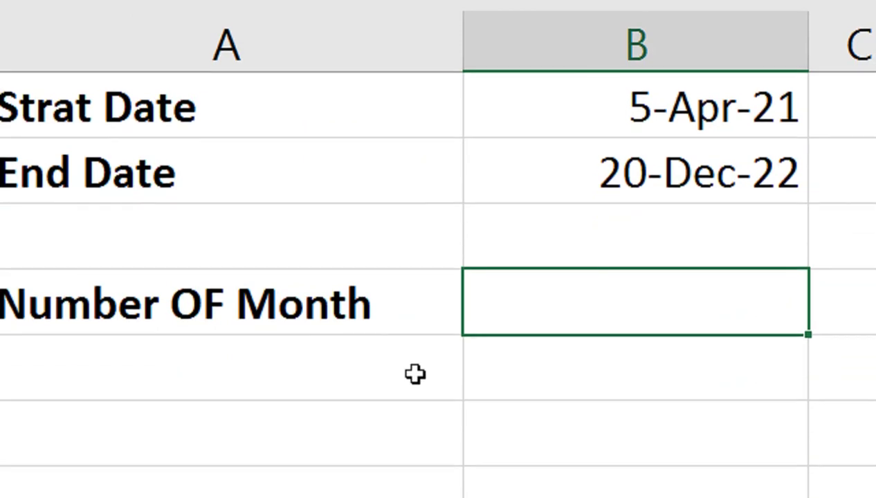
pyautogui.write('=(')
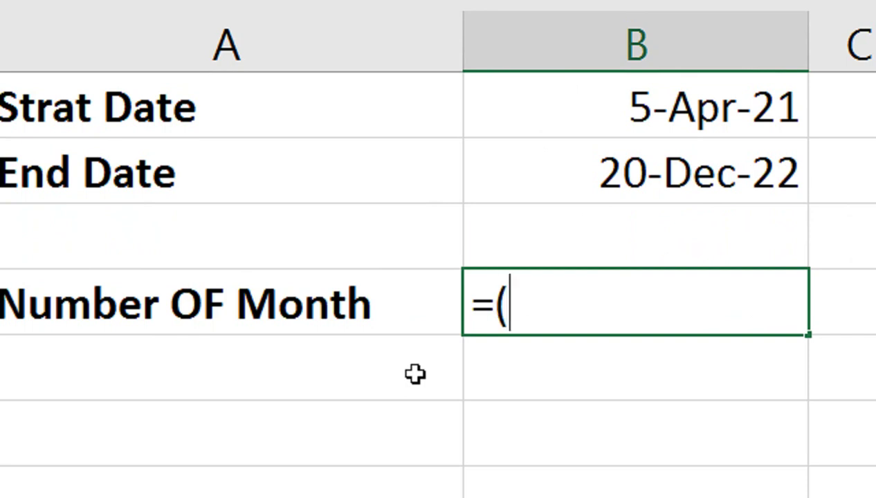
pyautogui.write('ye')
pyautogui.press('Tab')
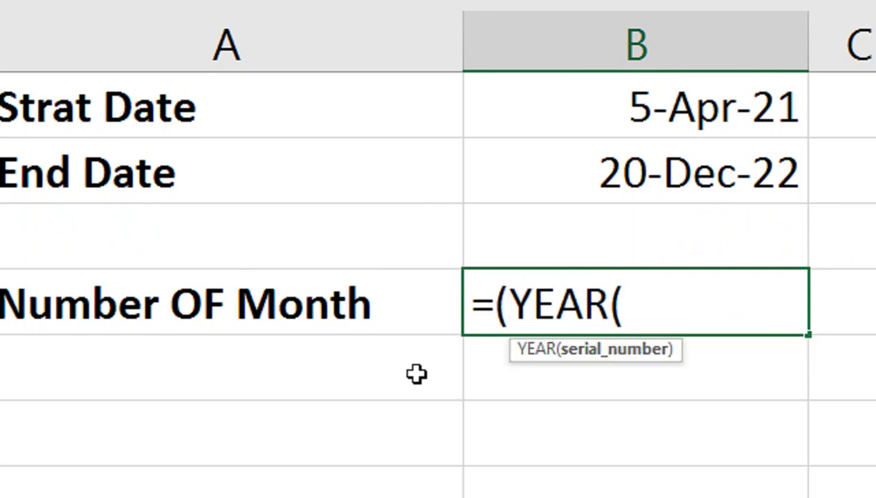
pyautogui.press('Up')
pyautogui.press('Up')
pyautogui.press('Up')
pyautogui.press('Down')
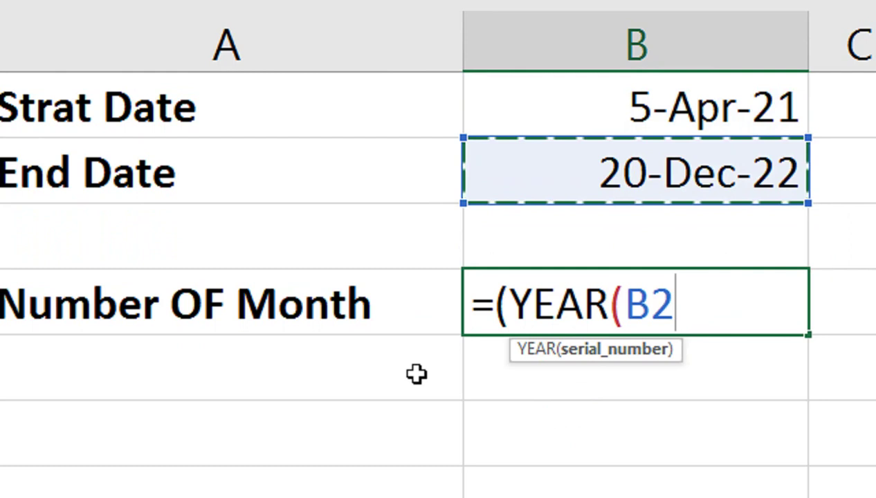
pyautogui.write(')')
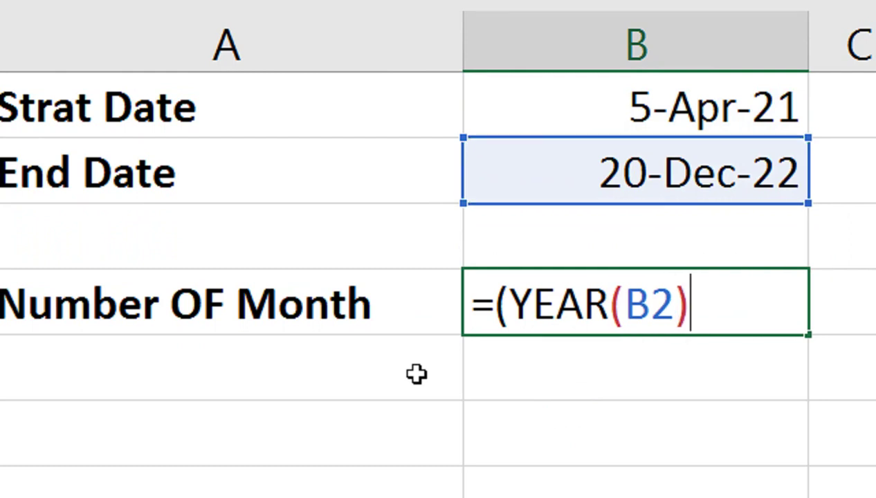
# Subtract YEAR(B1) in the B4 formula, close the parenthesis and multiply the year difference by 12.
pyautogui.write('-yea')
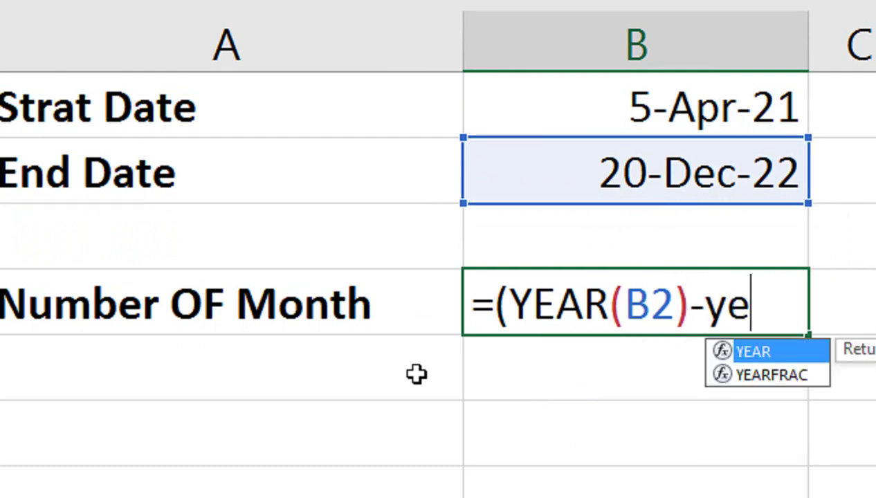
pyautogui.press('Tab')
pyautogui.press('Up')
pyautogui.press('Up')
pyautogui.press('Up')
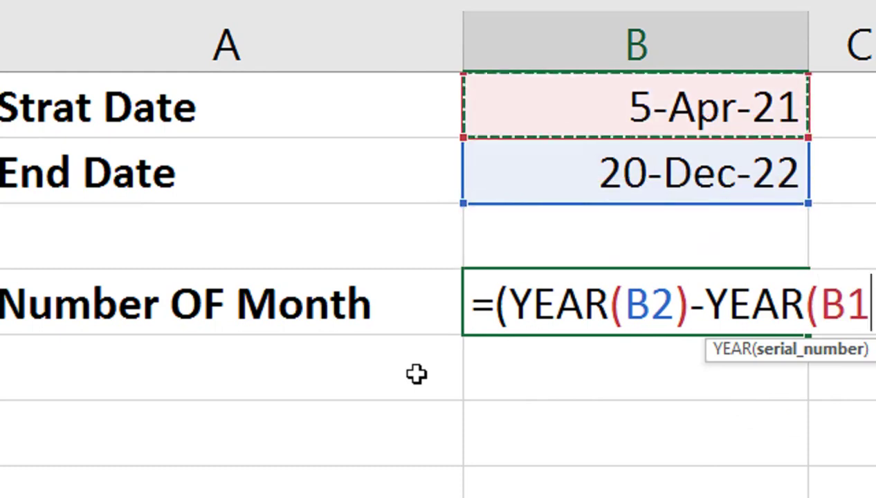
pyautogui.write(')')
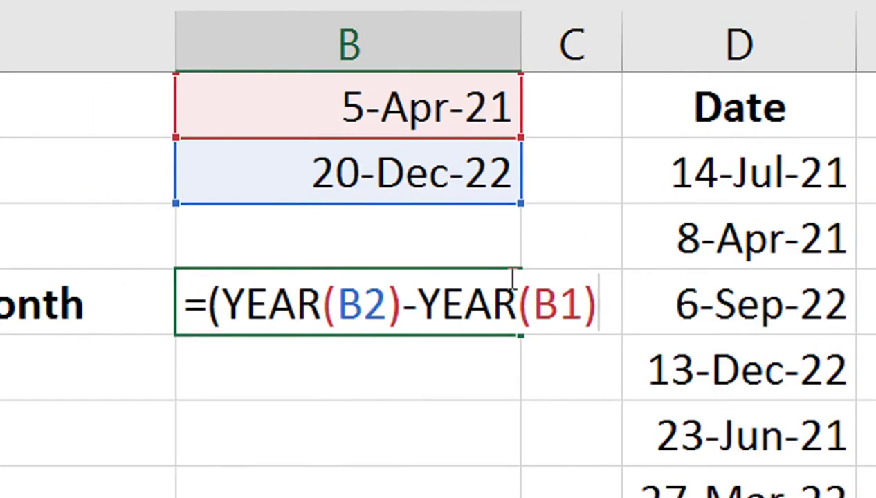
pyautogui.write(')')
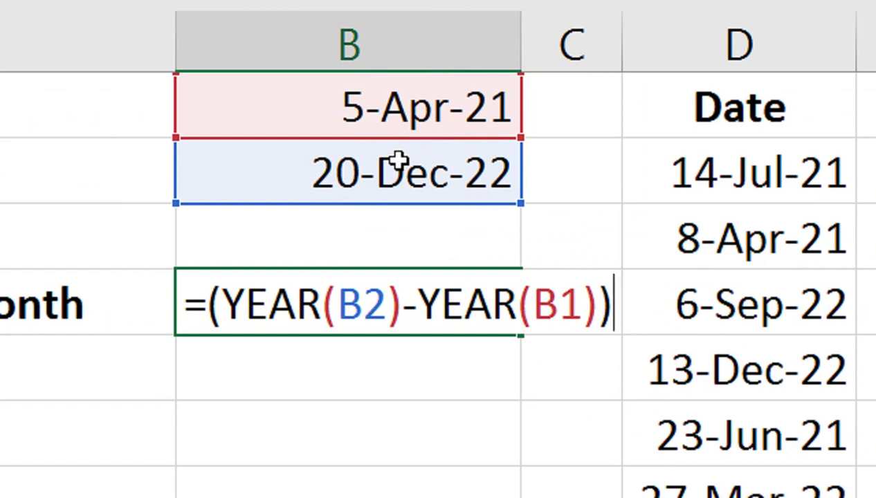
pyautogui.write('*12')
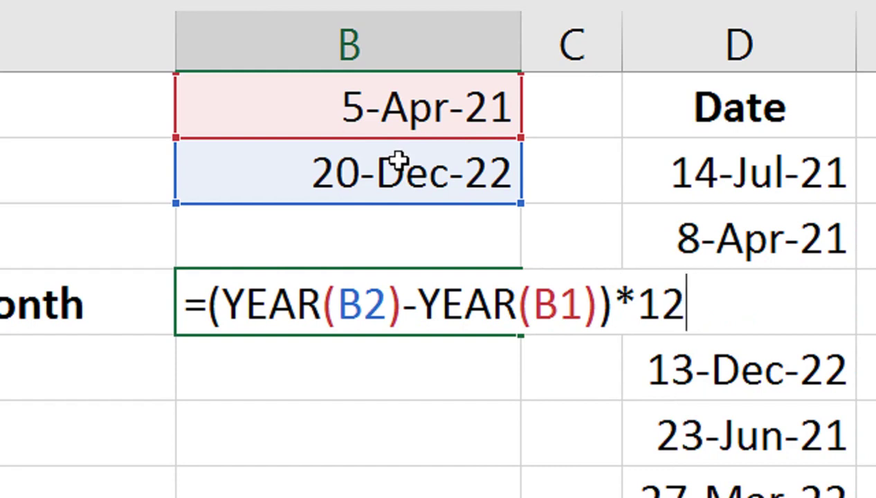
# Add +MONTH(B2) to the Number OF Month formula in B4.
pyautogui.write('+')
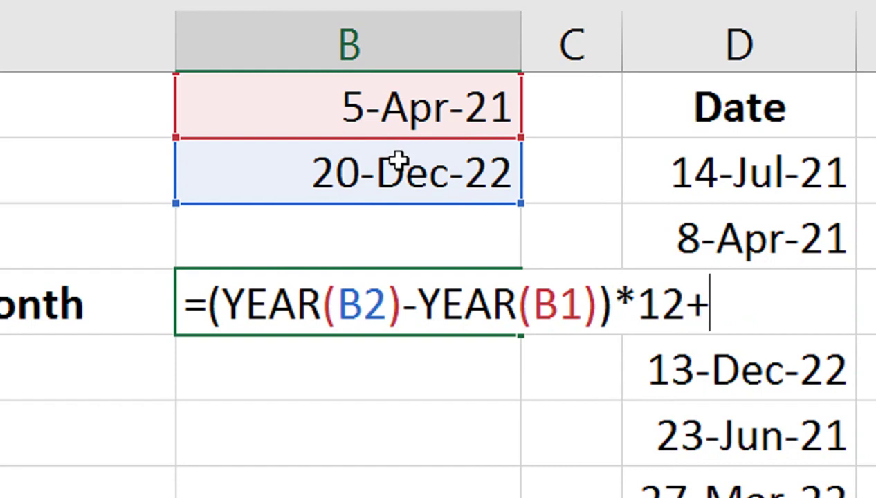
pyautogui.write('mont')
pyautogui.press('Tab')
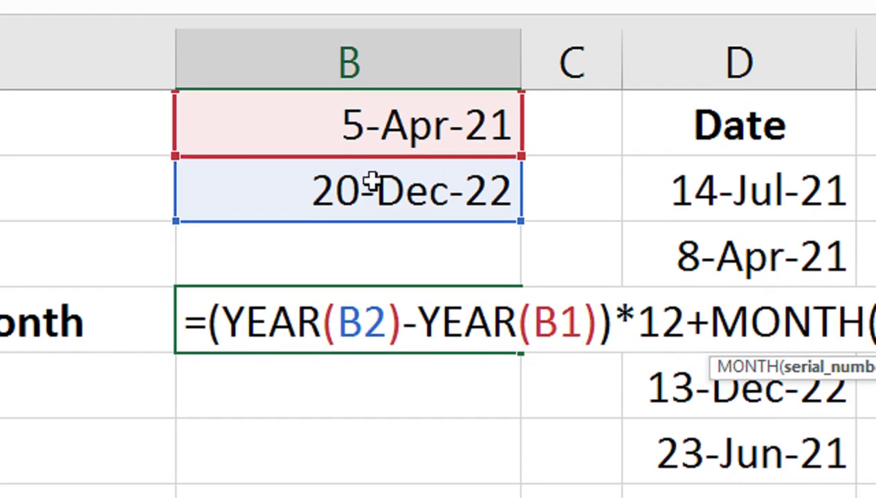
pyautogui.click(379, 177)
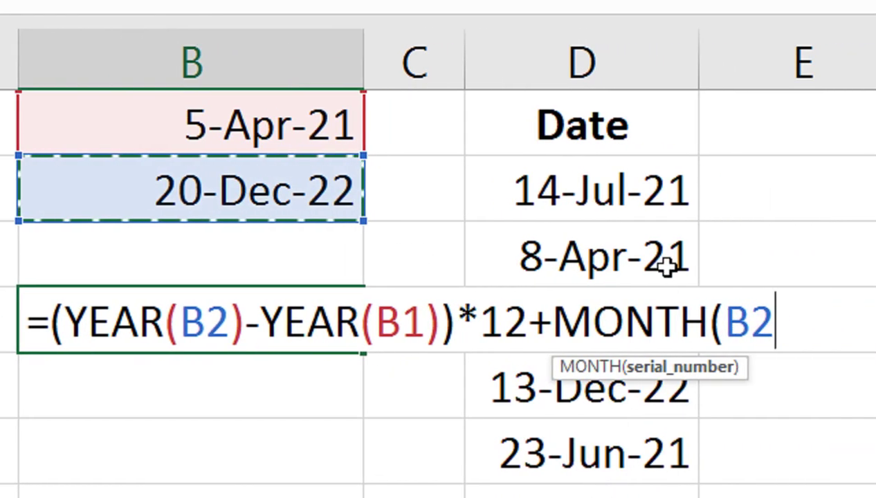
pyautogui.write(')')
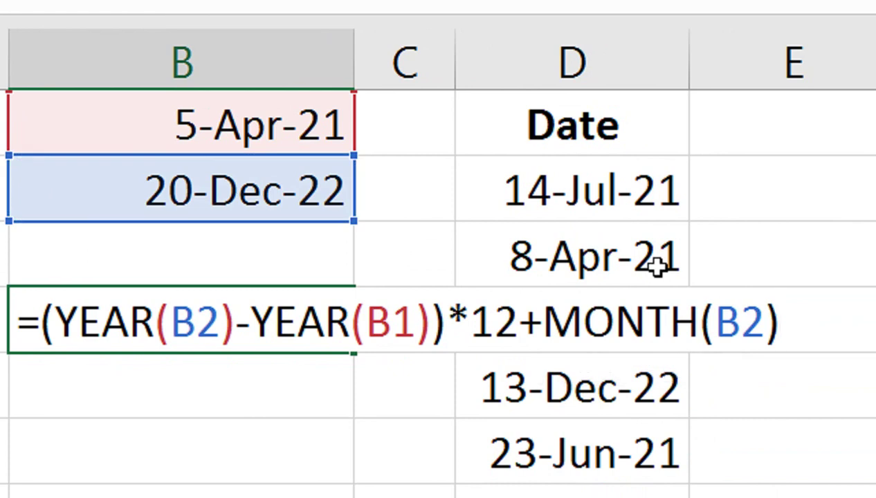
# Subtract MONTH(B1) at the end of the Number OF Month formula in B4 and complete the formula.
pyautogui.write('-mot')
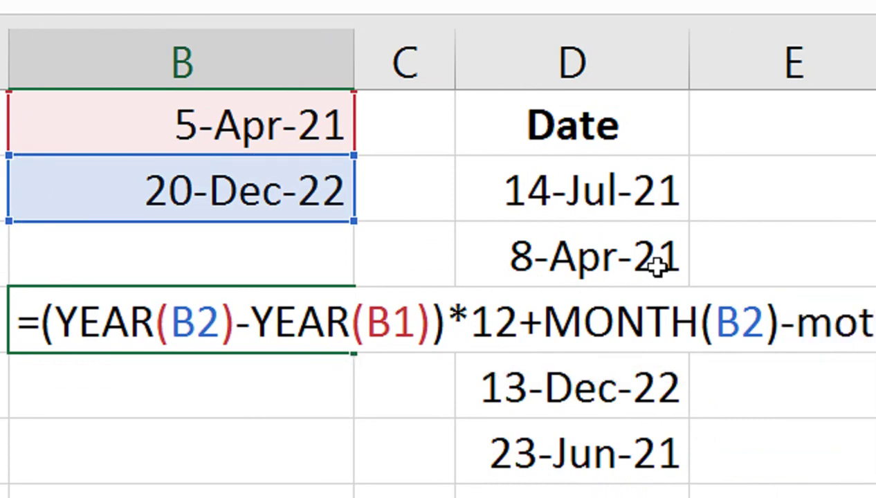
pyautogui.press('Tab')
pyautogui.doubleClick(272, 313)
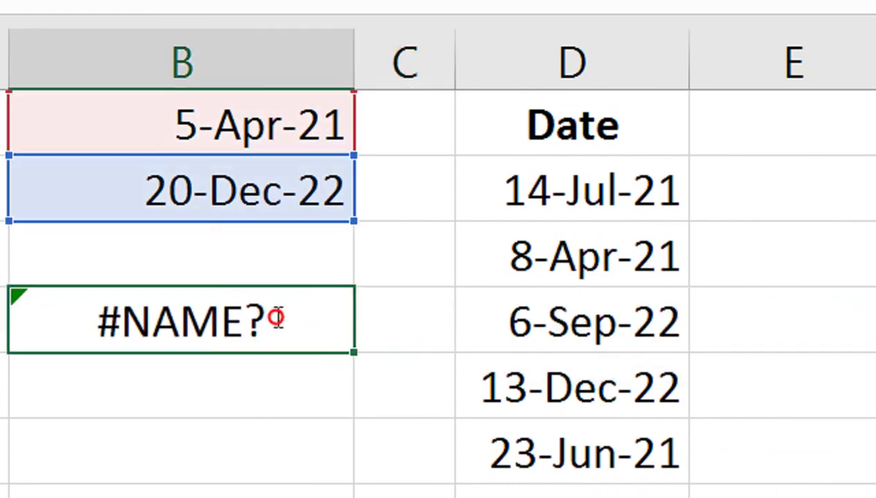
pyautogui.click(740, 304)
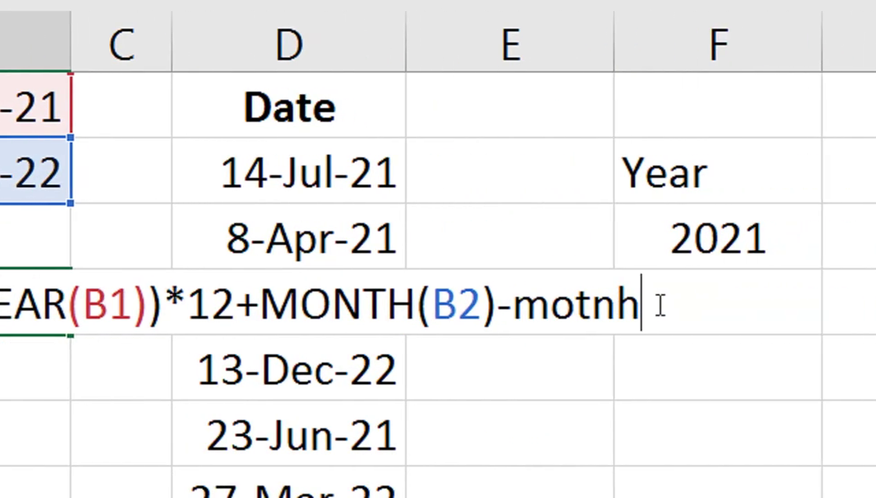
pyautogui.press('BackSpace')
pyautogui.press('BackSpace')
pyautogui.press('BackSpace')
pyautogui.write('n')
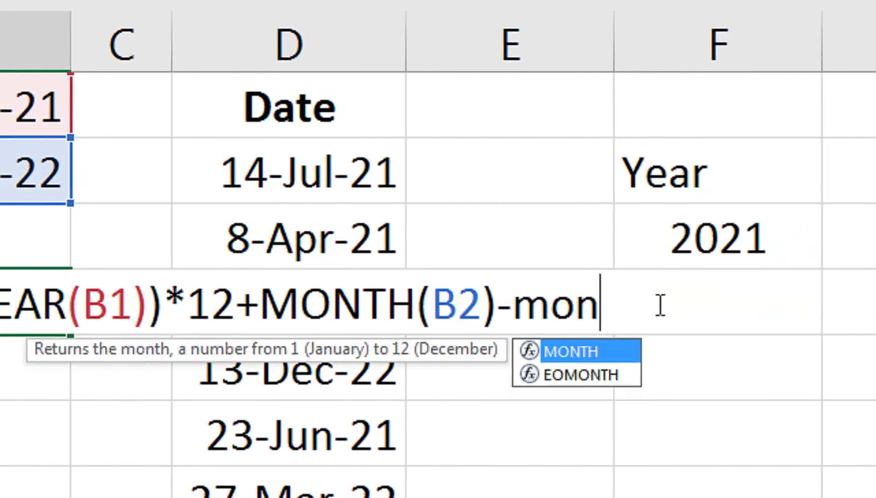
pyautogui.press('Tab')
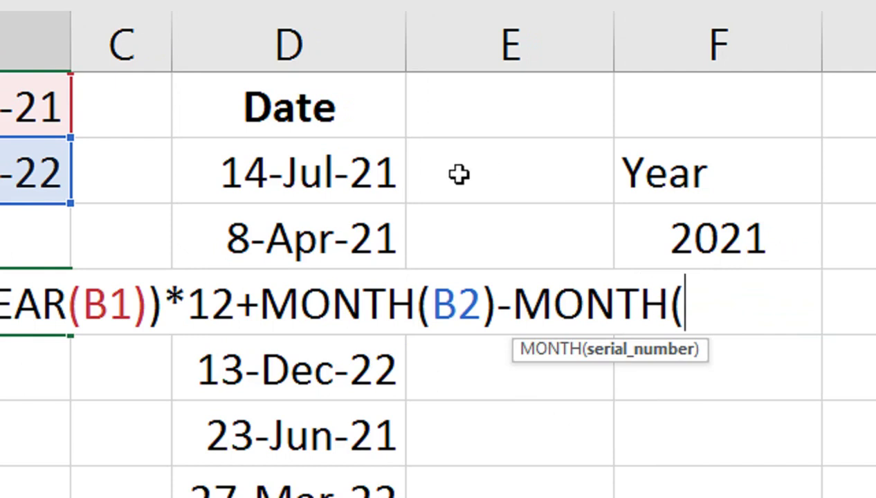
pyautogui.click(66, 115)
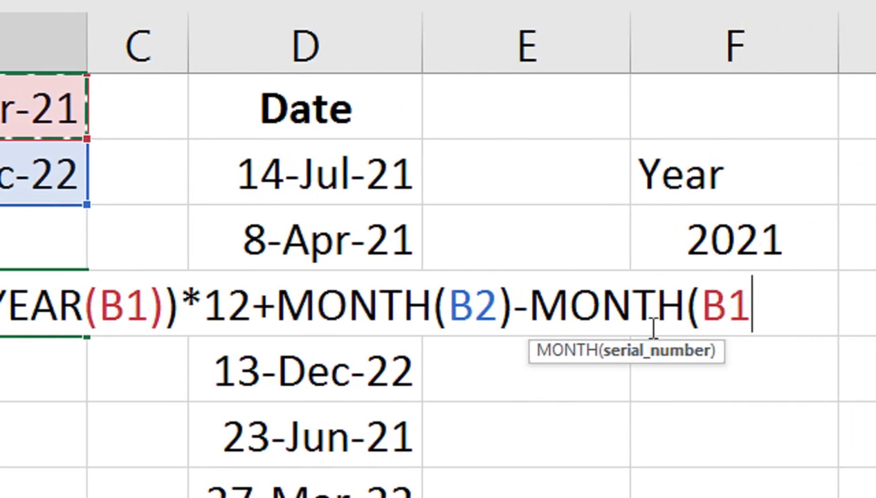
pyautogui.write(')')
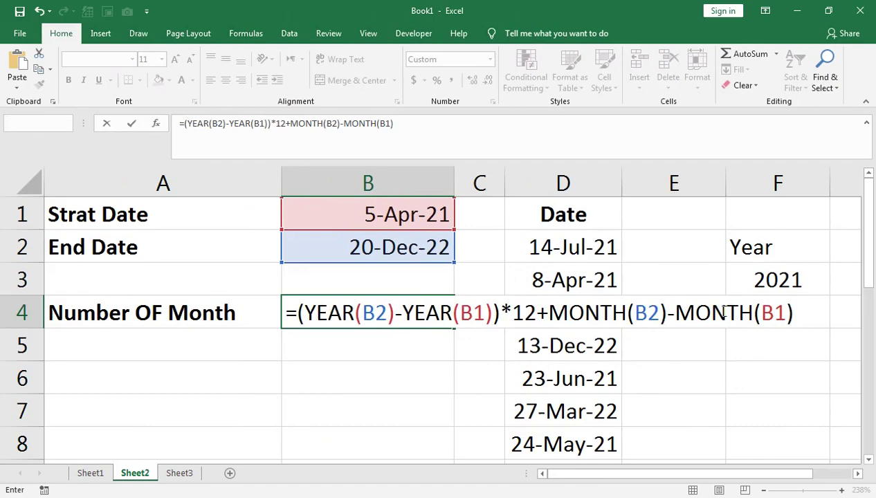
pyautogui.press('Return')
# Format the Number OF Month result in B4 as a plain number without decimals.
pyautogui.click(398, 305)
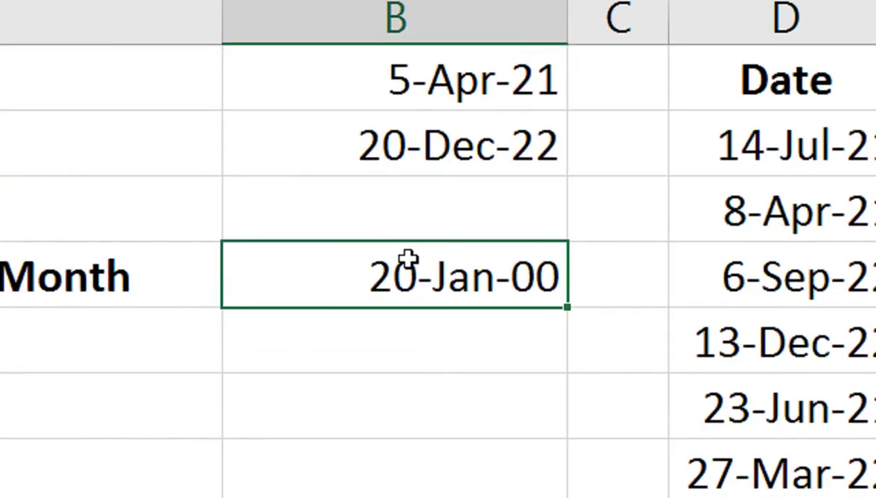
pyautogui.hotkey('ctrl', 'shift', '1')
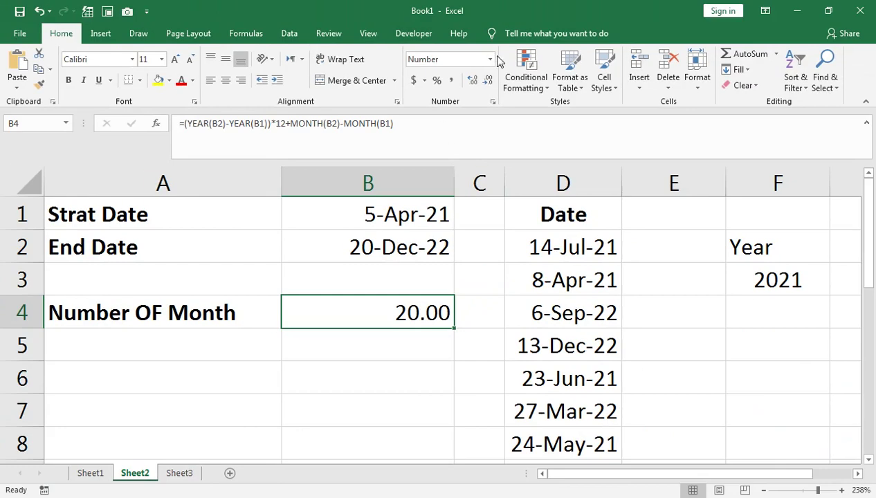
pyautogui.click(490, 60)
pyautogui.click(497, 90)
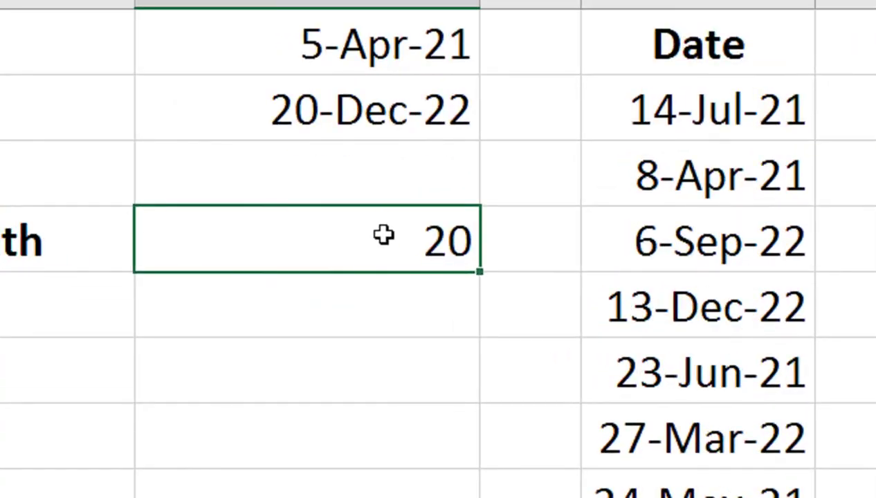
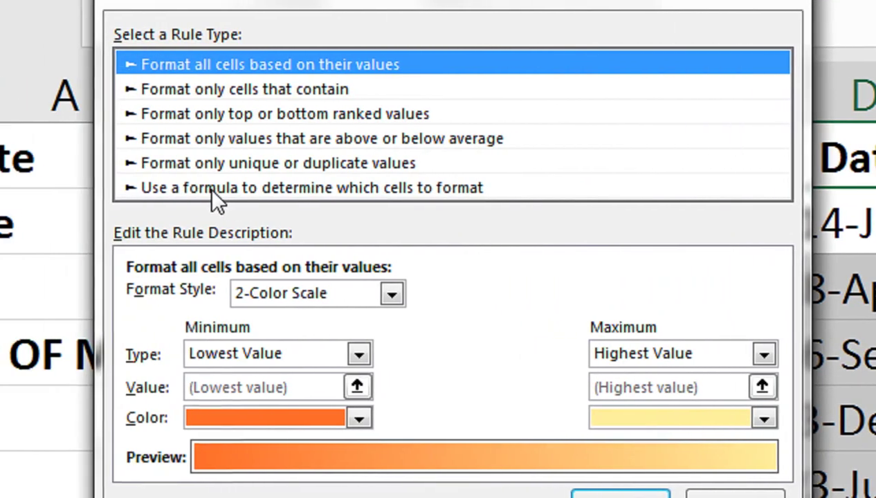
# Define a formula-based conditional formatting rule for the column D dates with the formula =year(D2)=$F$3.
pyautogui.click(30, 187)
pyautogui.click(235, 301)
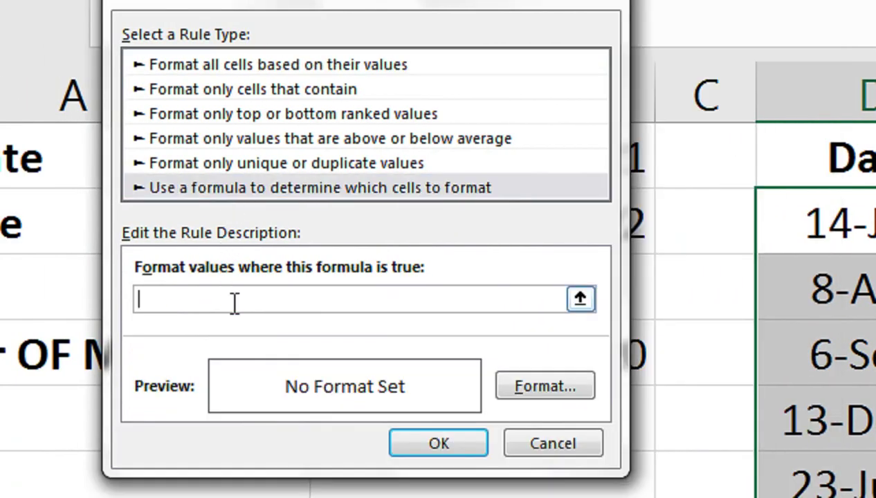
pyautogui.write('=year(')
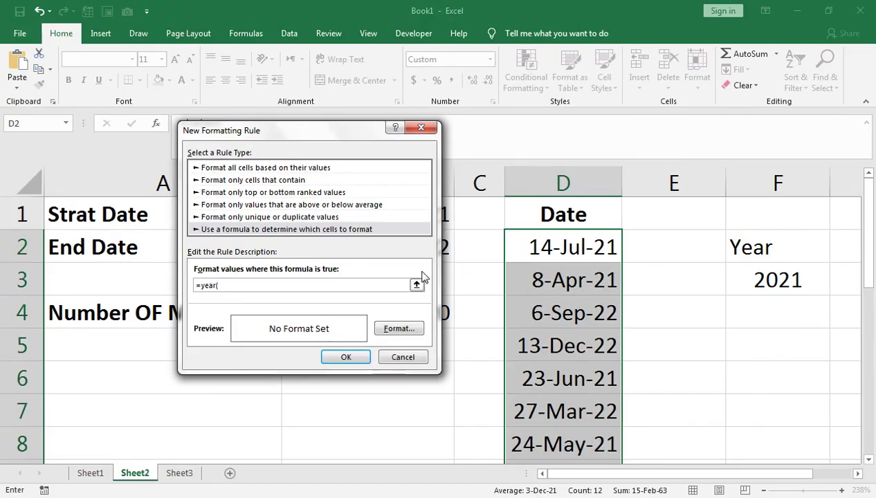
pyautogui.click(841, 223)
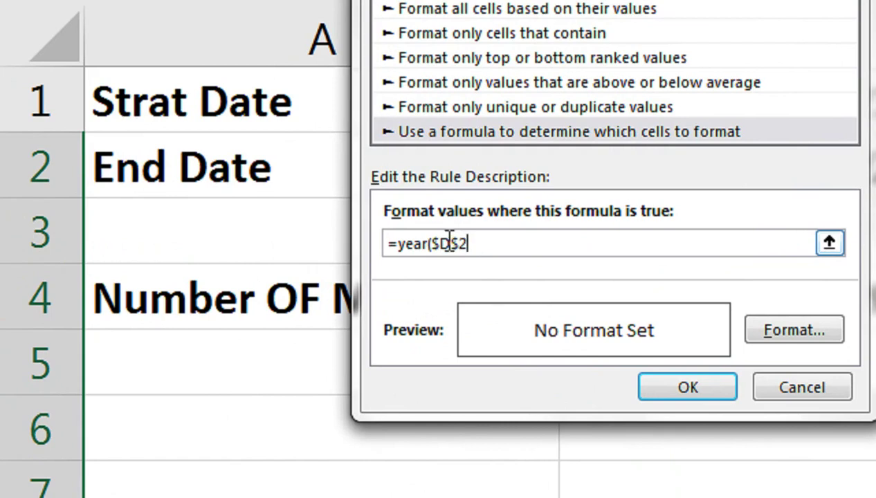
pyautogui.press('F4')
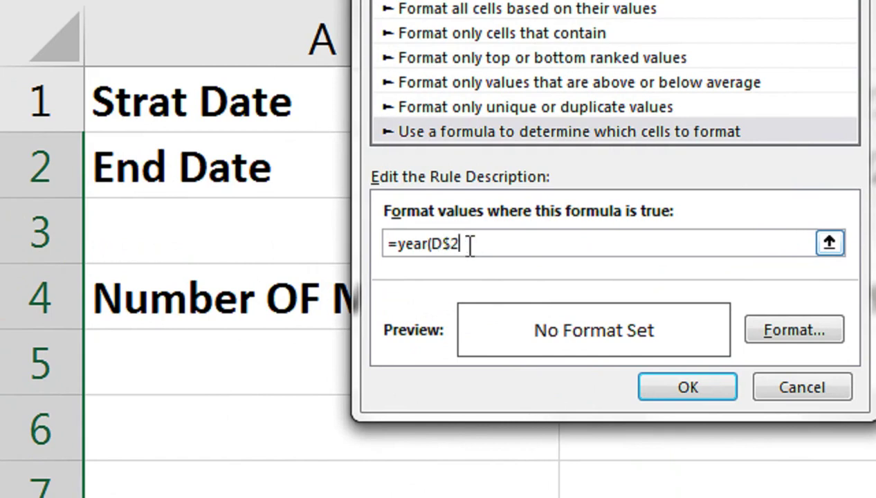
pyautogui.press('F4')
pyautogui.press('F4')
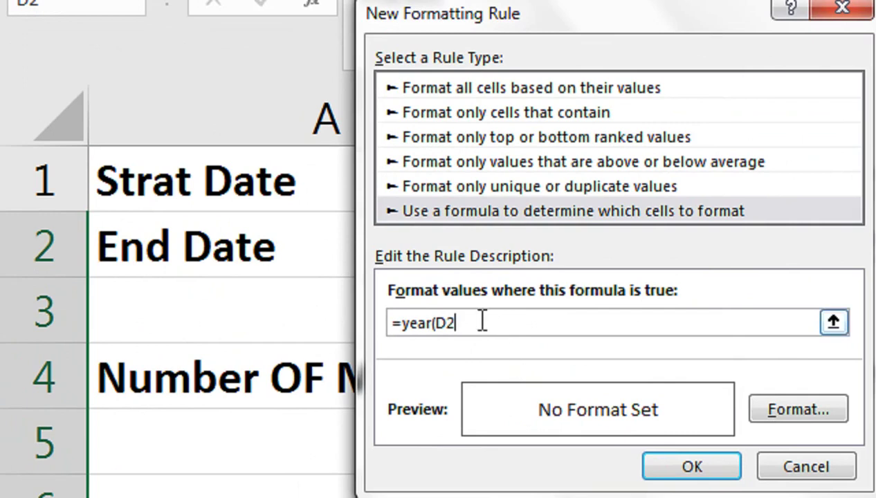
pyautogui.write(')=')
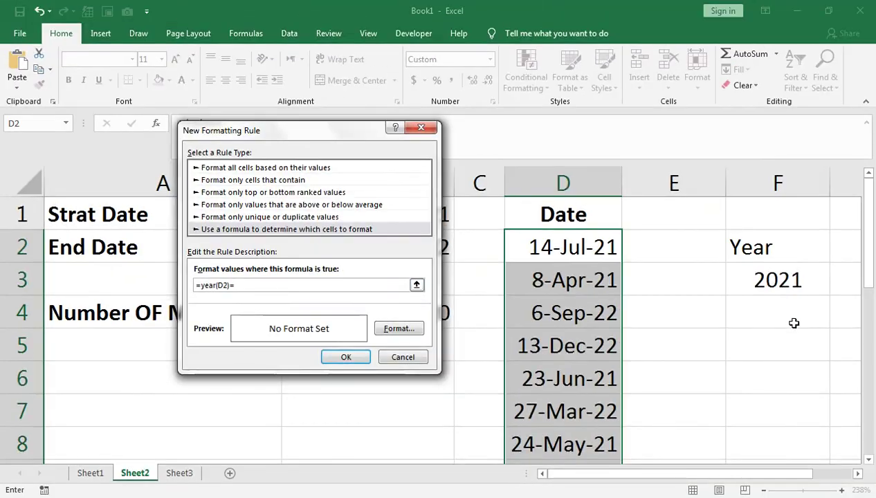
pyautogui.click(769, 280)
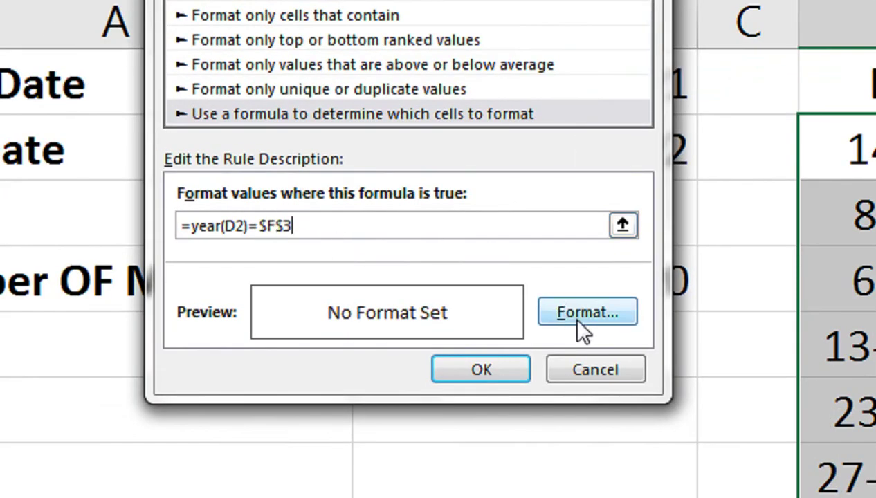
# Give the new formatting rule a dark blue fill color.
pyautogui.click(577, 320)
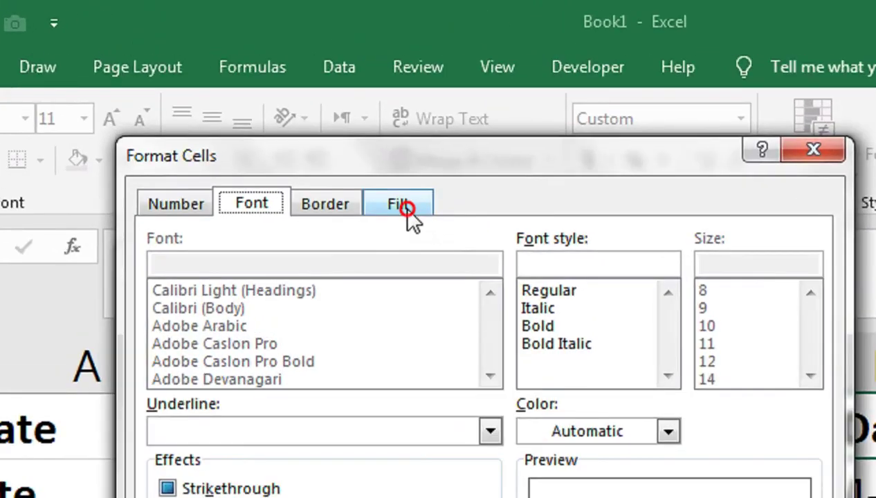
pyautogui.click(317, 100)
pyautogui.click(369, 304)
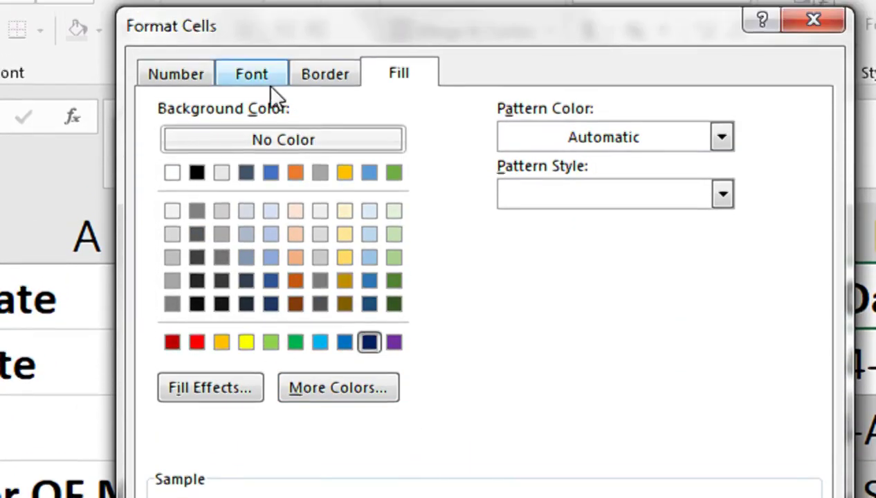
# Set the rule's font to bold white and apply the rule to the selected dates.
pyautogui.click(252, 35)
pyautogui.click(539, 250)
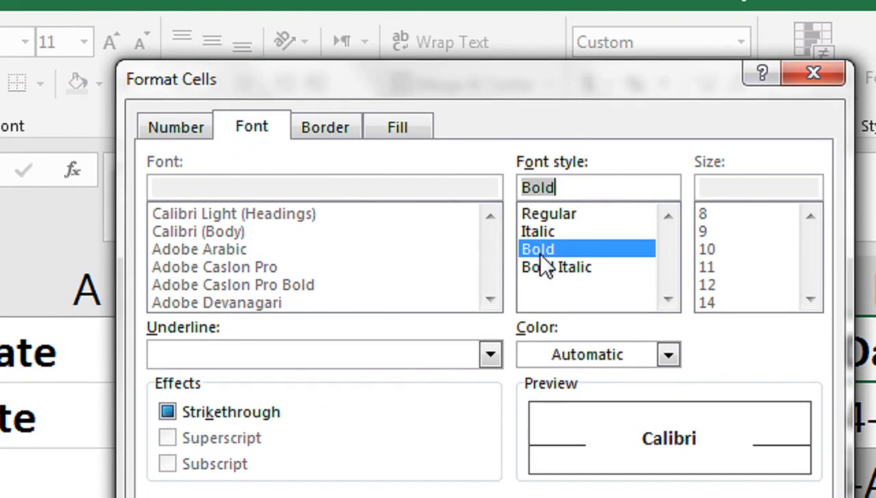
pyautogui.click(571, 356)
pyautogui.click(532, 387)
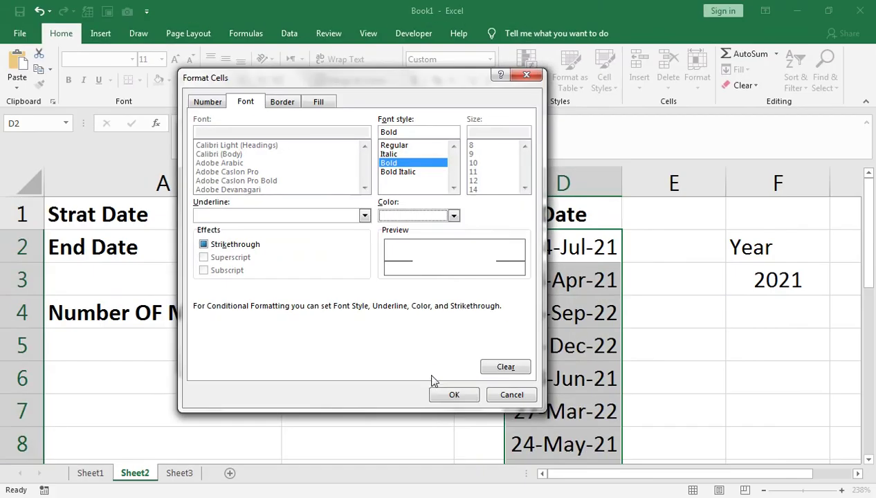
pyautogui.click(451, 394)
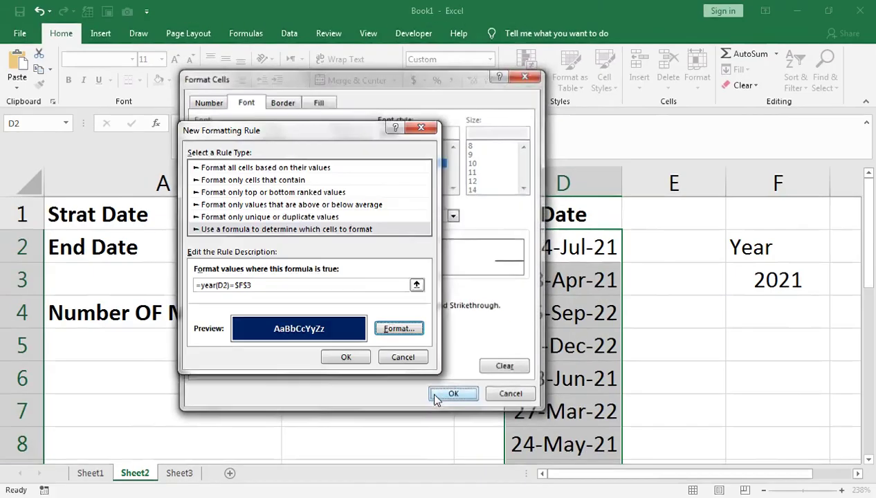
pyautogui.click(349, 357)
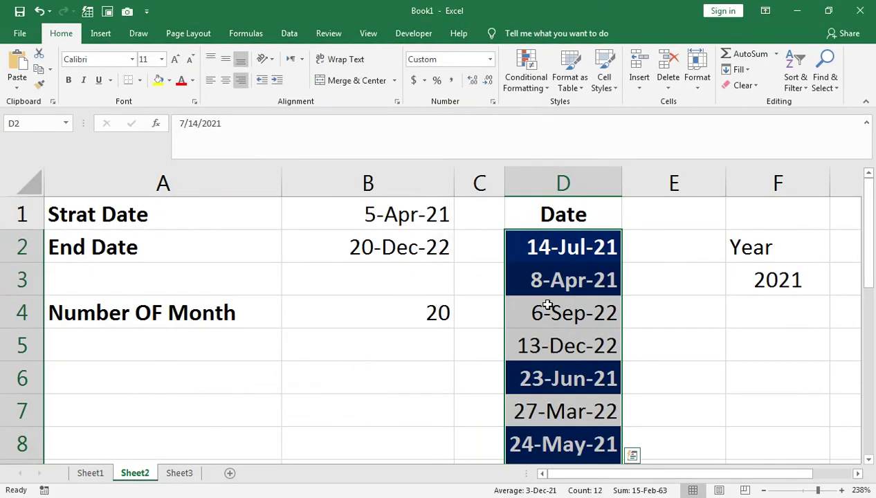
# Change the Year value in F3 to 2022.
pyautogui.click(625, 201)
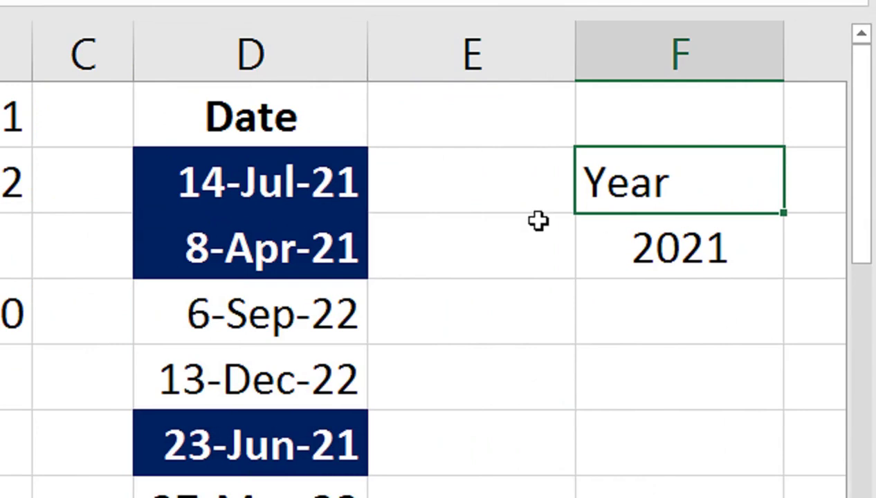
pyautogui.click(650, 257)
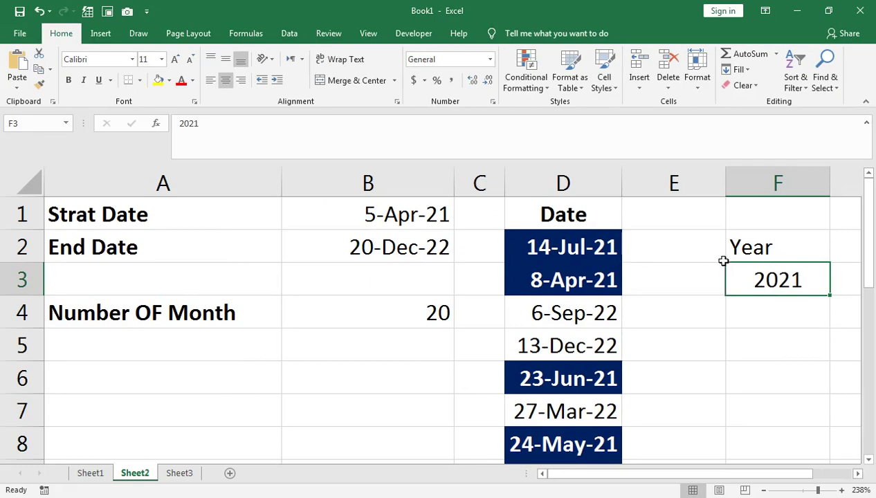
pyautogui.write('2022')
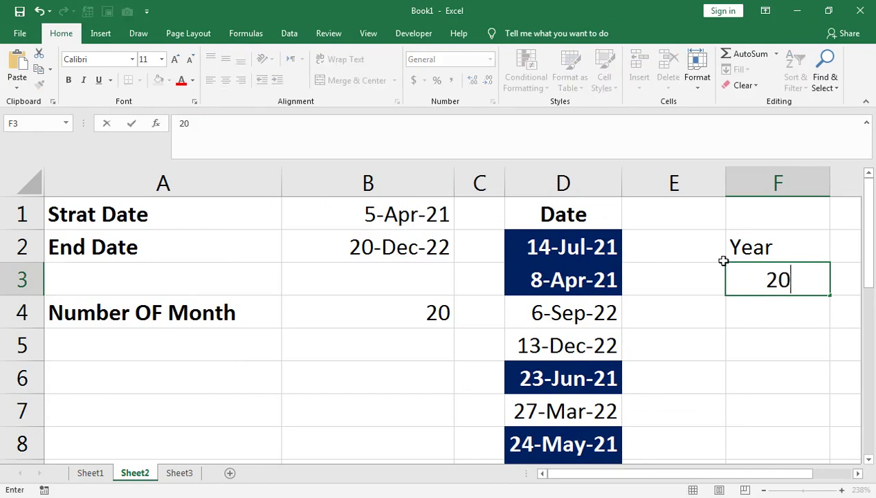
pyautogui.press('Return')
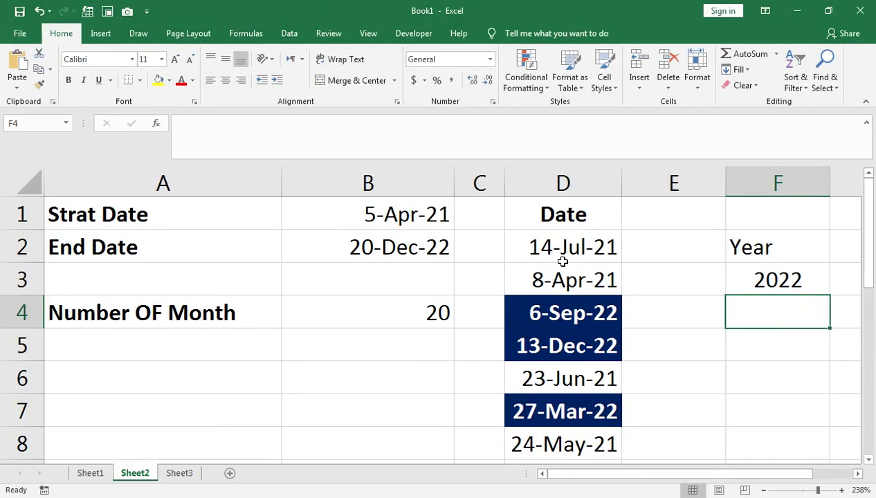
# On Sheet3, enter the column headers YEAR, MONTH and DAY in B1:D1 beside Date.
pyautogui.hotkey('ctrl', 'pagedown')
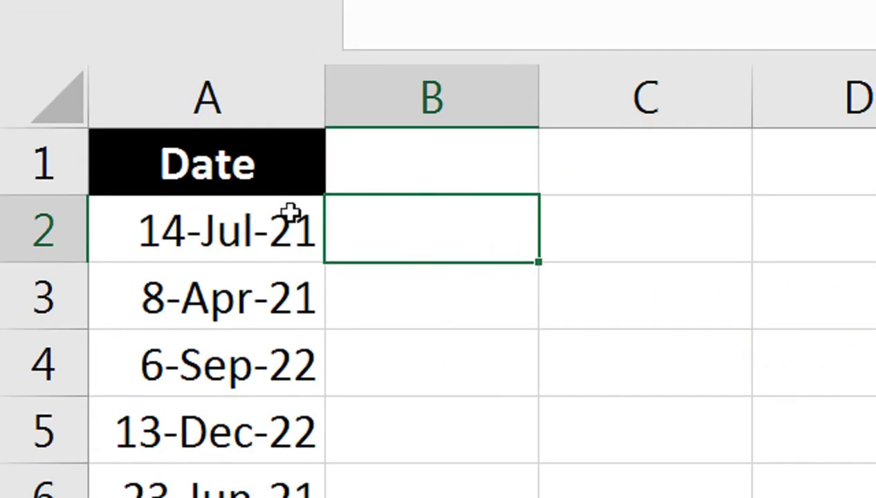
pyautogui.click(187, 227)
pyautogui.write('month')
pyautogui.press('Tab')
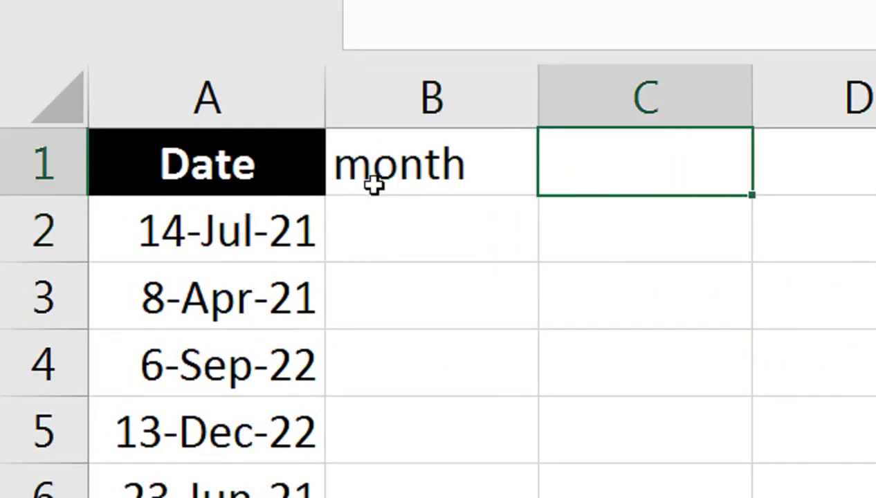
pyautogui.click(374, 184)
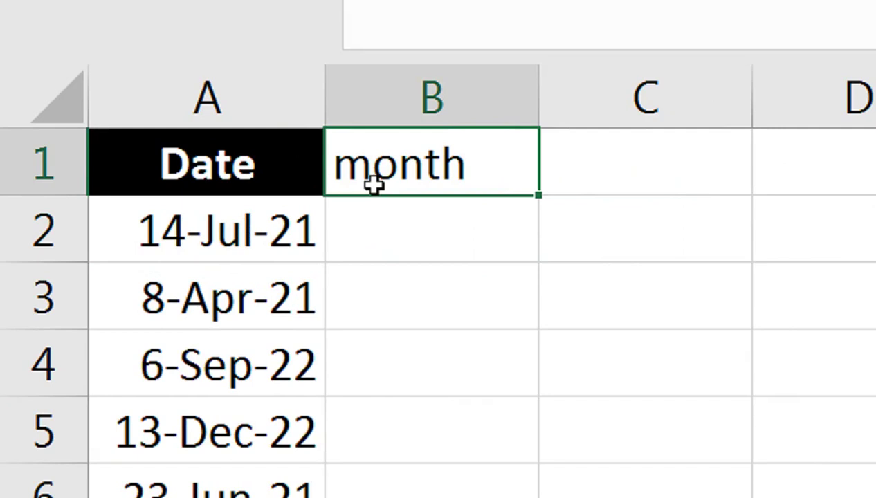
pyautogui.write('YEAR')
pyautogui.press('Tab')
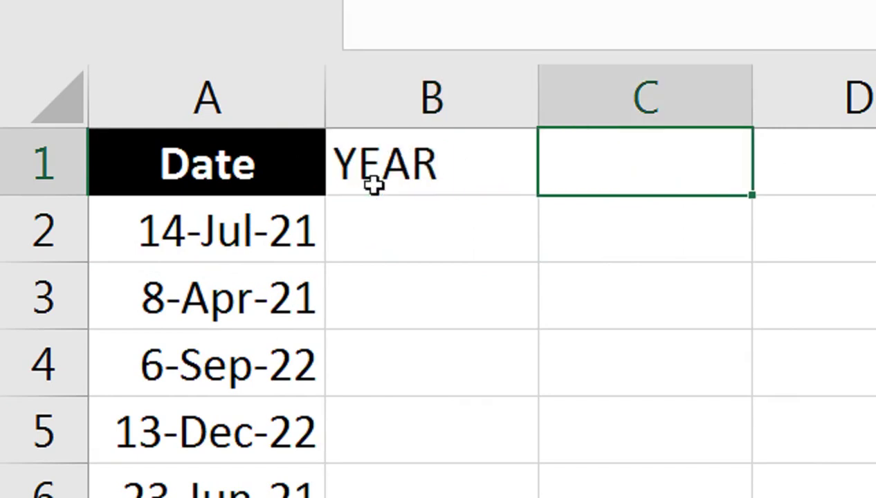
pyautogui.write('MONTH')
pyautogui.press('Tab')
pyautogui.write('DAY')
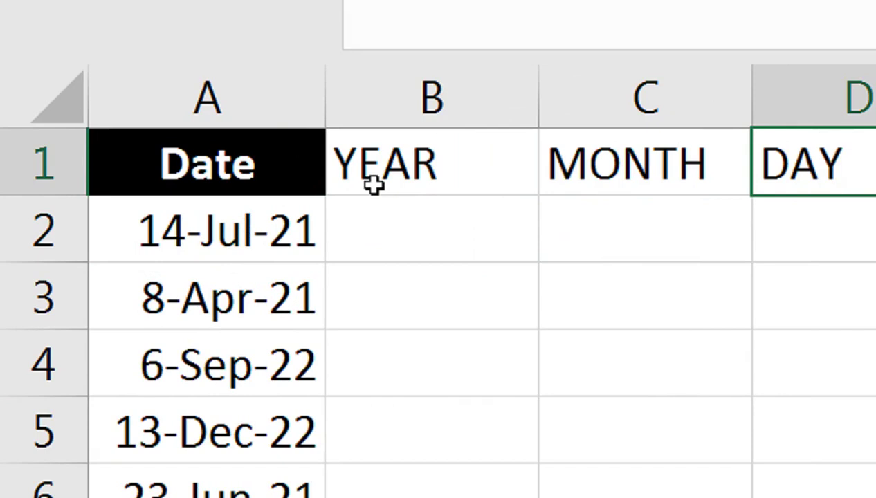
pyautogui.press('Return')
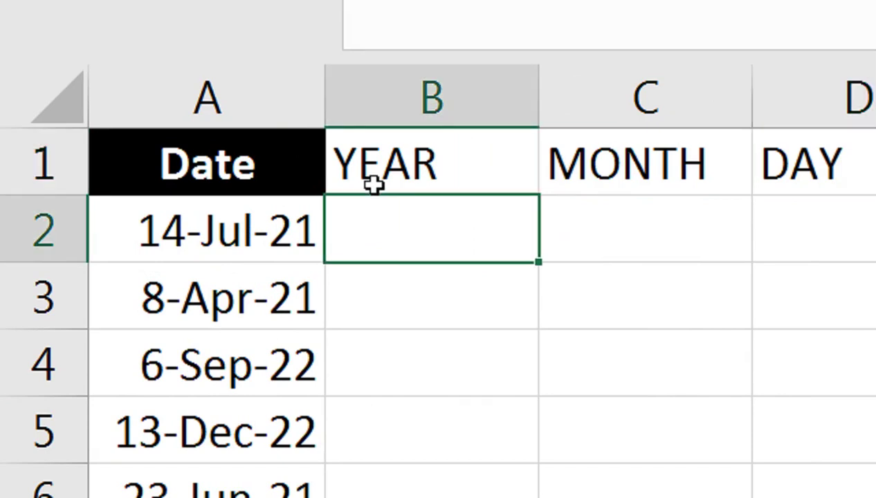
# Extract the year of the date in A2 with a YEAR formula in B2.
pyautogui.write('=YE')
pyautogui.press('Tab')
pyautogui.press('Left')
pyautogui.write(')')
pyautogui.press('Return')
pyautogui.click(429, 239)
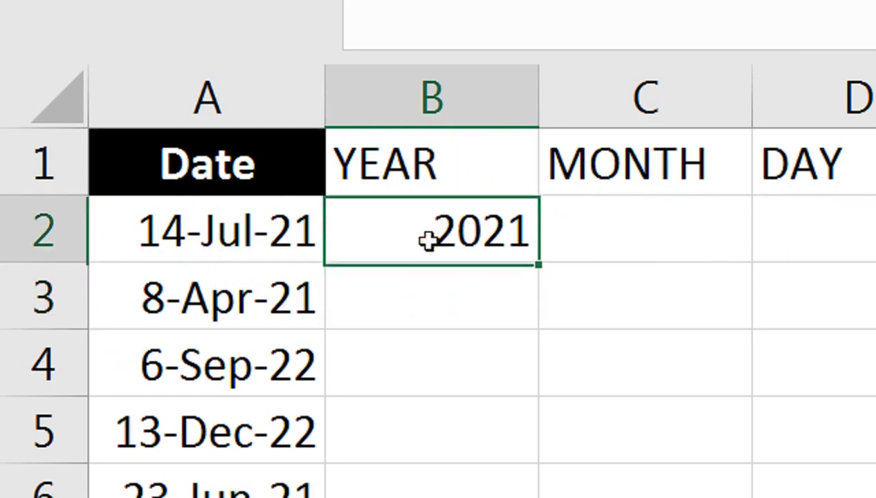
# Fill the YEAR formula from B2 down column B for all the dates.
pyautogui.doubleClick(537, 262)
# Extract each date's month with =MONTH(A2) in C2 and fill the formula down column C.
pyautogui.click(607, 232)
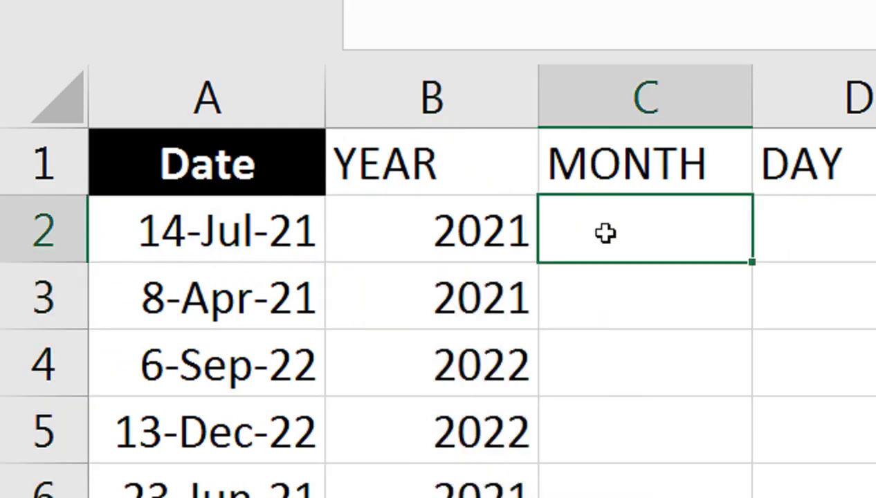
pyautogui.write('=MOH')
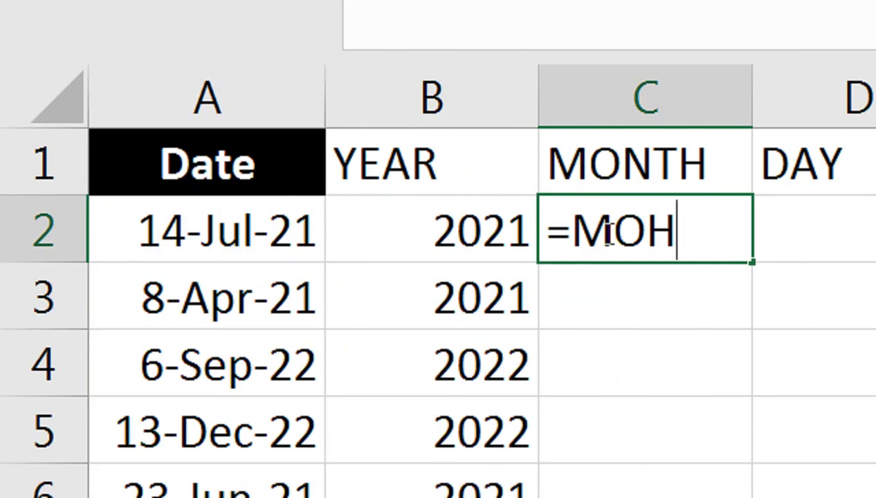
pyautogui.press('BackSpace')
pyautogui.write('NTH(')
pyautogui.press('Left')
pyautogui.press('Left')
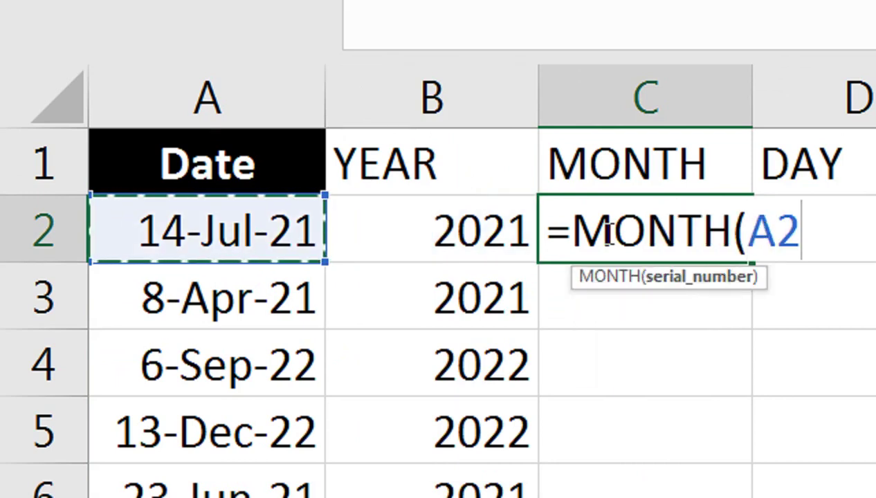
pyautogui.press('BackSpace')
pyautogui.write(')')
pyautogui.press('Return')
pyautogui.click(718, 252)
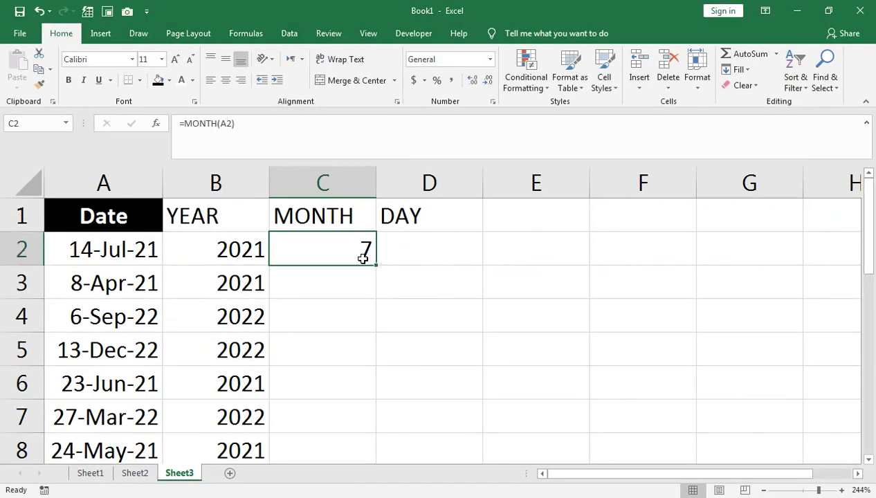
pyautogui.doubleClick(378, 267)
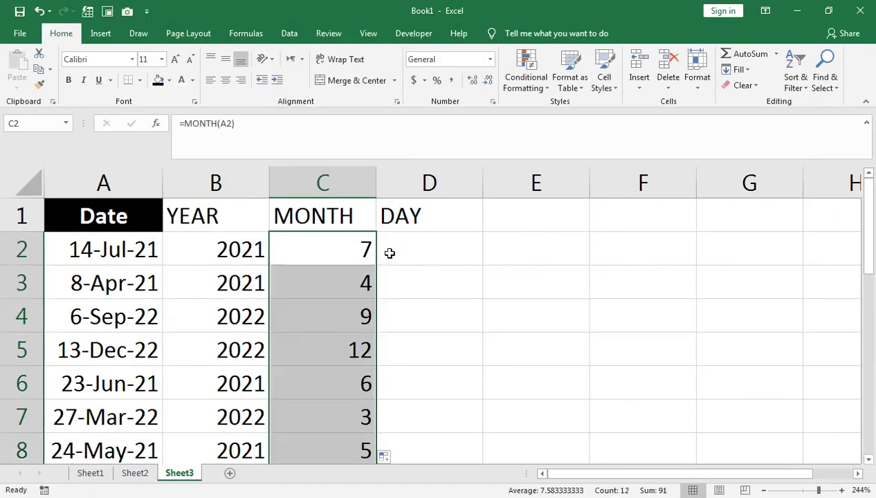
# Extract each date's day with =DAY(A2) in D2 and fill the formula down column D.
pyautogui.click(393, 250)
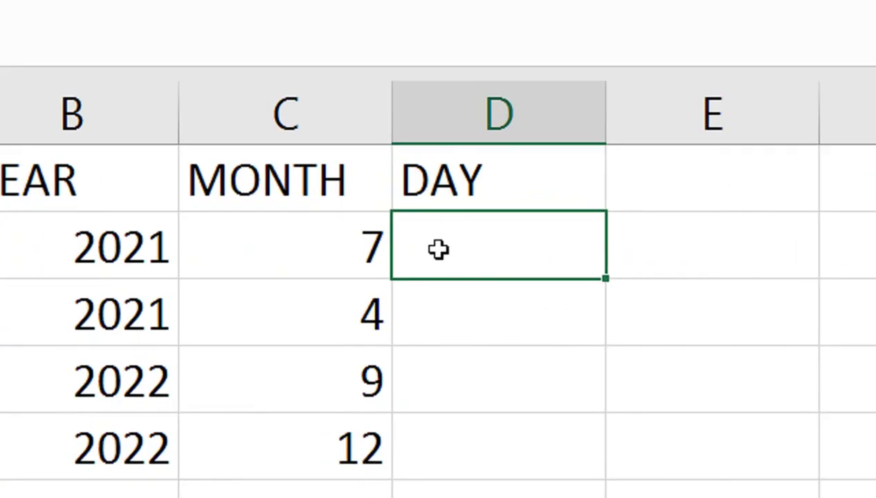
pyautogui.write('=DAY(')
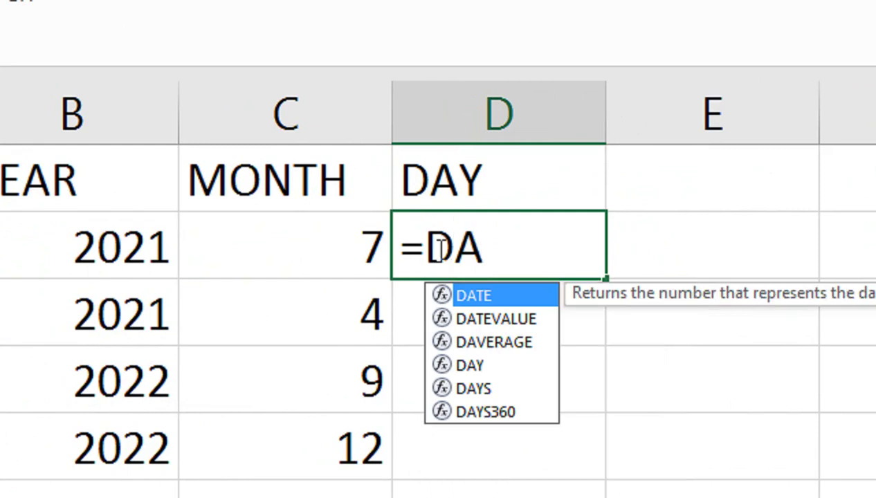
pyautogui.press('Left')
pyautogui.press('Left')
pyautogui.press('Left')
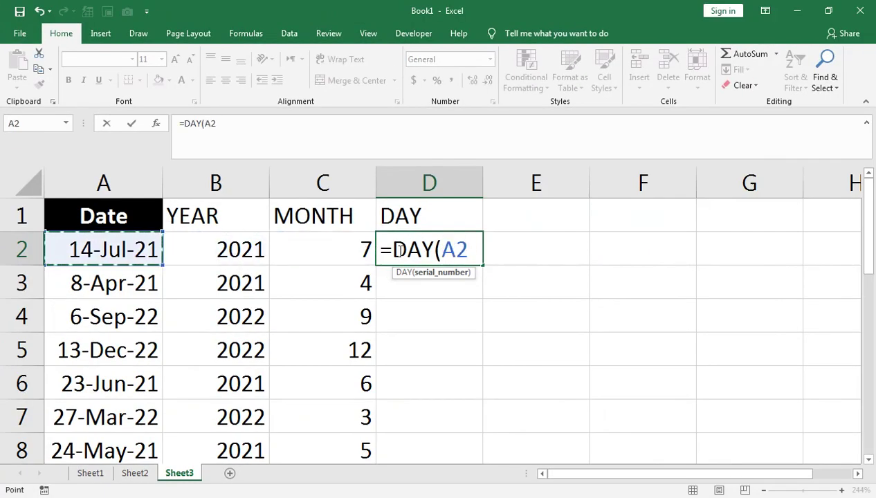
pyautogui.write(')')
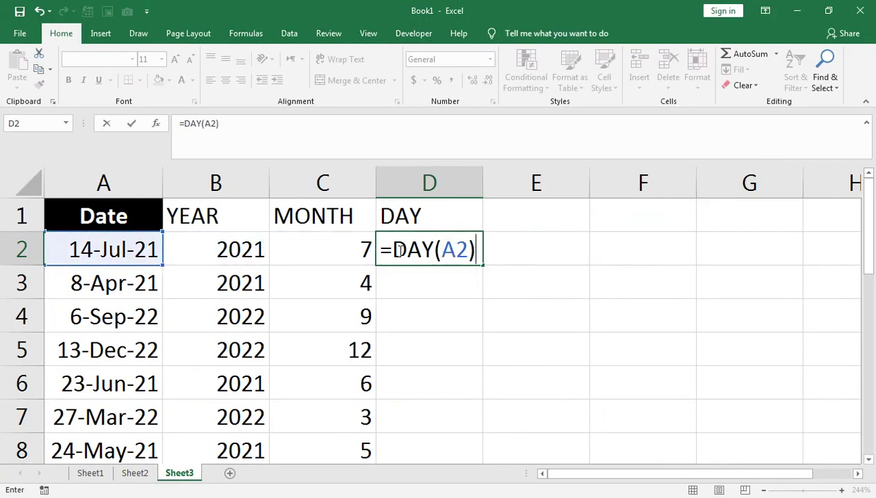
pyautogui.press('Return')
pyautogui.click(400, 250)
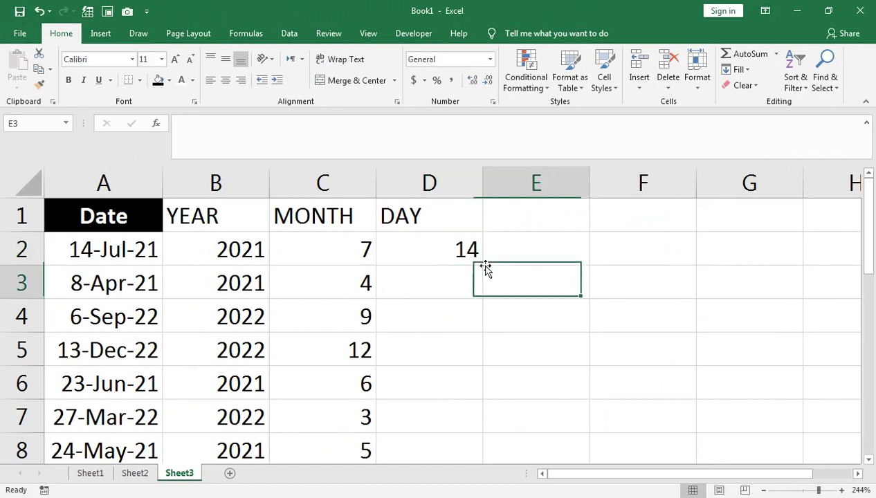
pyautogui.doubleClick(483, 265)
# Format the headers in B1:D1 as bold white text on black fill and center the contents of columns B to D.
pyautogui.moveTo(379, 216); pyautogui.dragTo(217, 214)
pyautogui.click(225, 80)
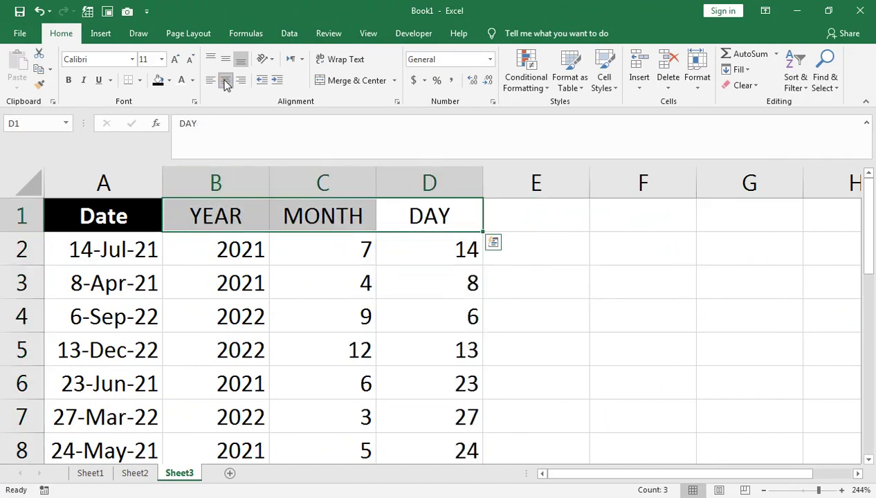
pyautogui.click(68, 81)
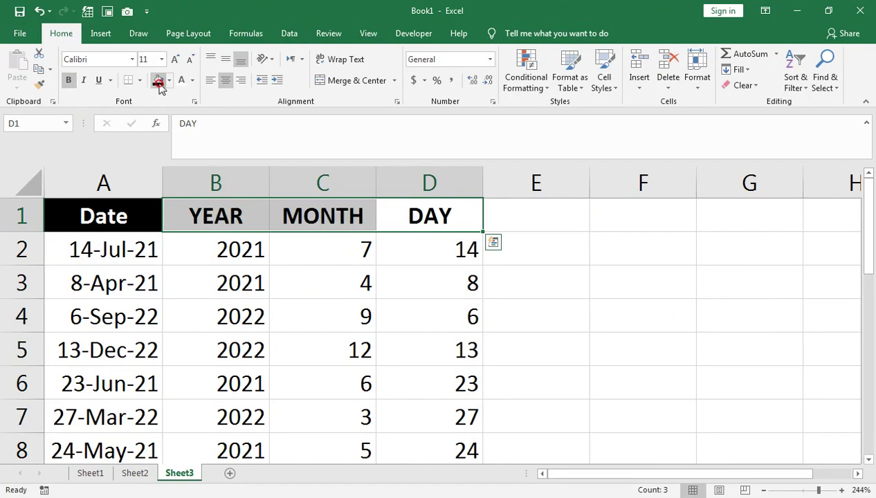
pyautogui.click(159, 81)
pyautogui.click(181, 80)
pyautogui.moveTo(233, 179); pyautogui.dragTo(429, 170)
pyautogui.click(225, 80)
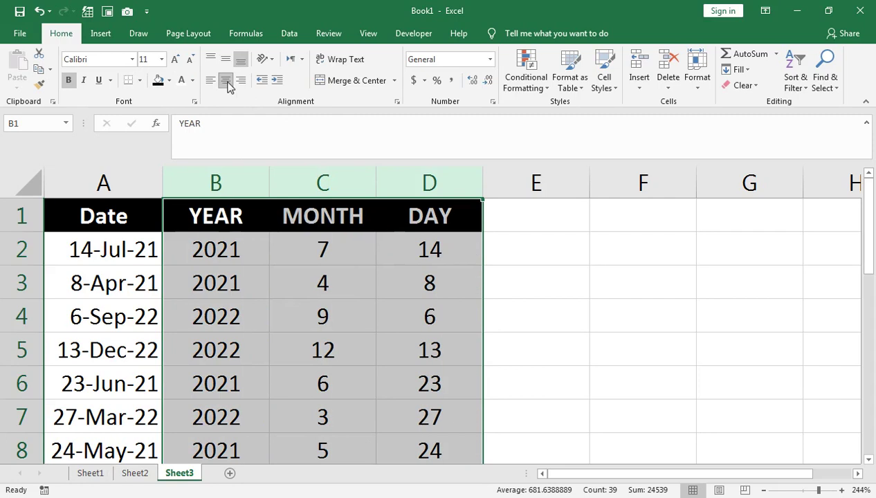
# Add the header DATE FORMAT in E1, styled like the other headers, and autofit the width of column E.
pyautogui.click(111, 256)
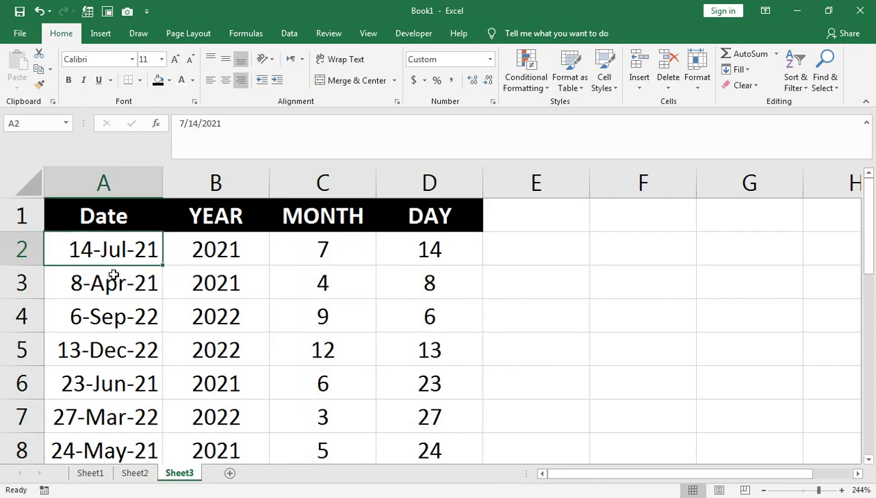
pyautogui.click(505, 247)
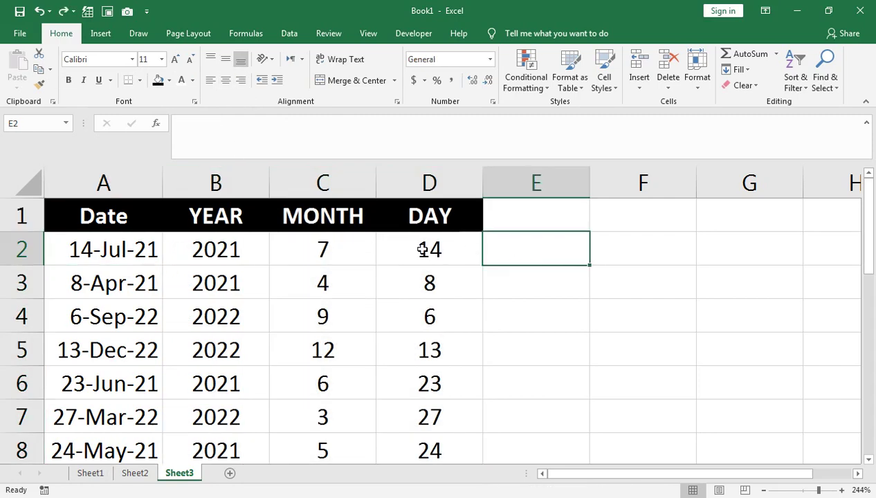
pyautogui.click(868, 192)
pyautogui.write('DATE FORMAT')
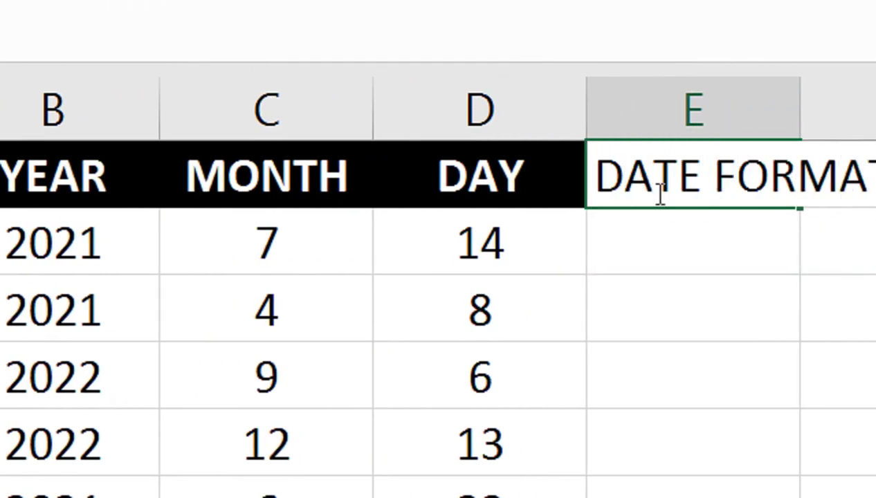
pyautogui.press('Return')
pyautogui.click(656, 193)
pyautogui.hotkey('alt', 'h')
pyautogui.press('o')
pyautogui.press('i')
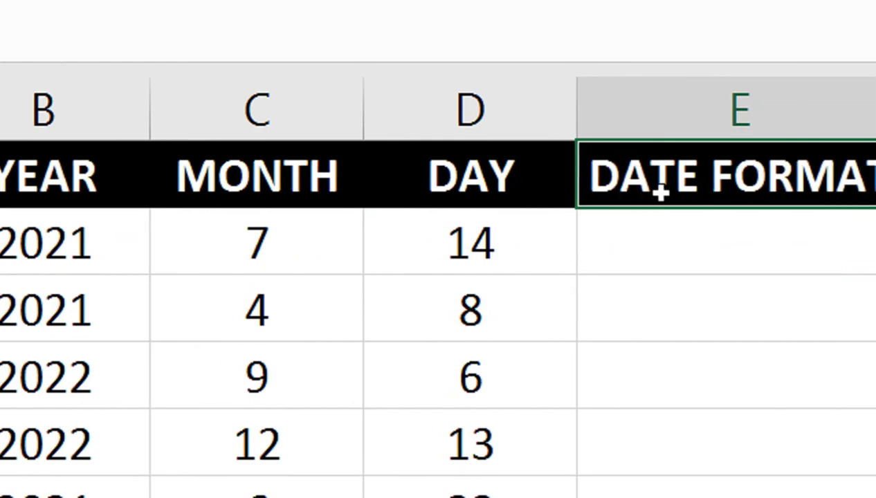
# Combine the year, month and day of row 2 into a date with =DATE(B2,C2,D2) in E2.
pyautogui.click(751, 246)
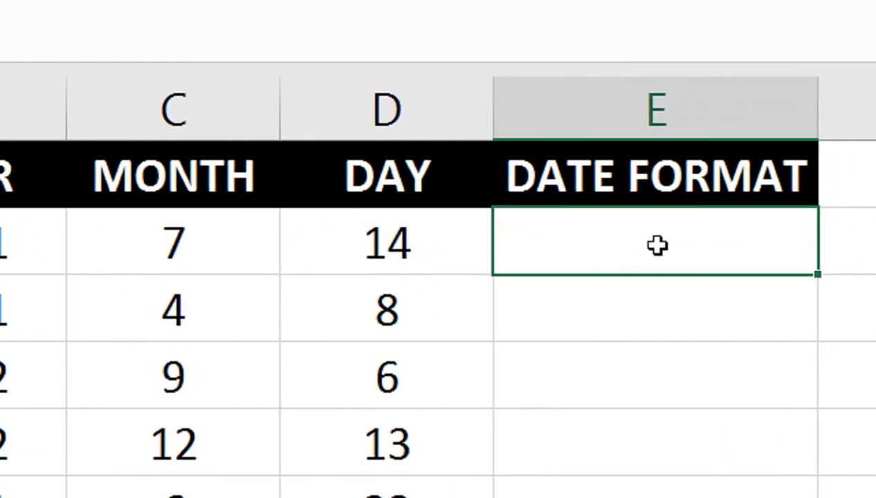
pyautogui.write('=DATE(')
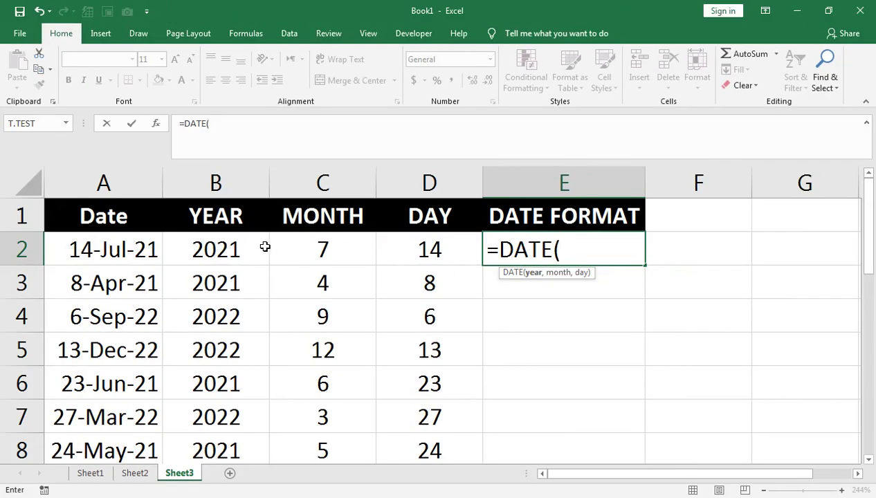
pyautogui.click(265, 247)
pyautogui.write(',')
pyautogui.click(294, 236)
pyautogui.write(',')
pyautogui.click(416, 254)
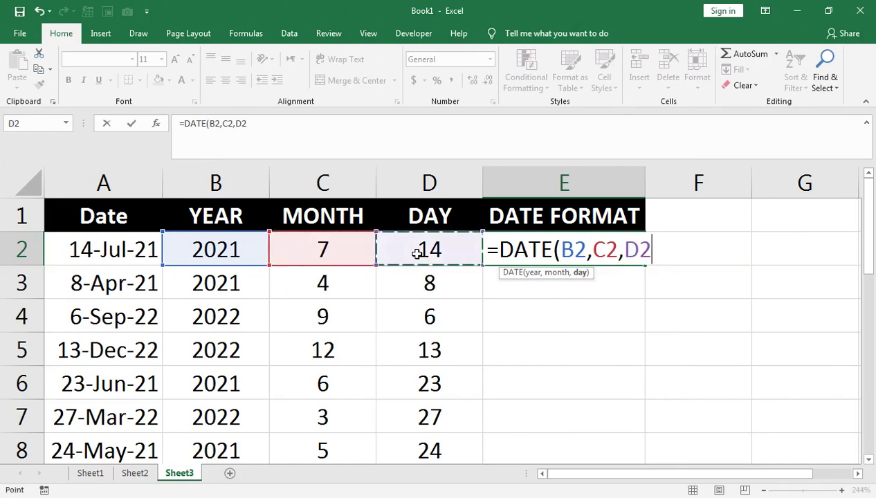
pyautogui.write(')')
pyautogui.press('Return')
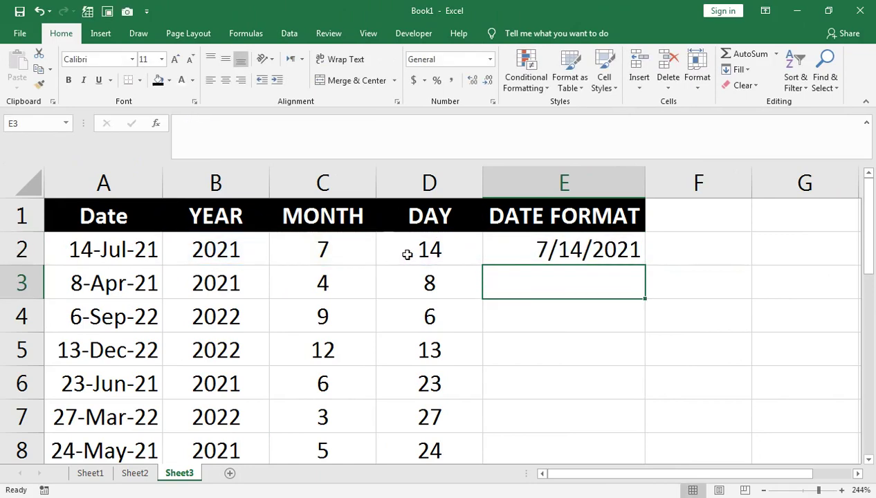
# Apply the day-month-year date format (14-Jul-21 style) to E2 and fill its formula down column E.
pyautogui.click(511, 258)
pyautogui.hotkey('ctrl', 'shift', '3')
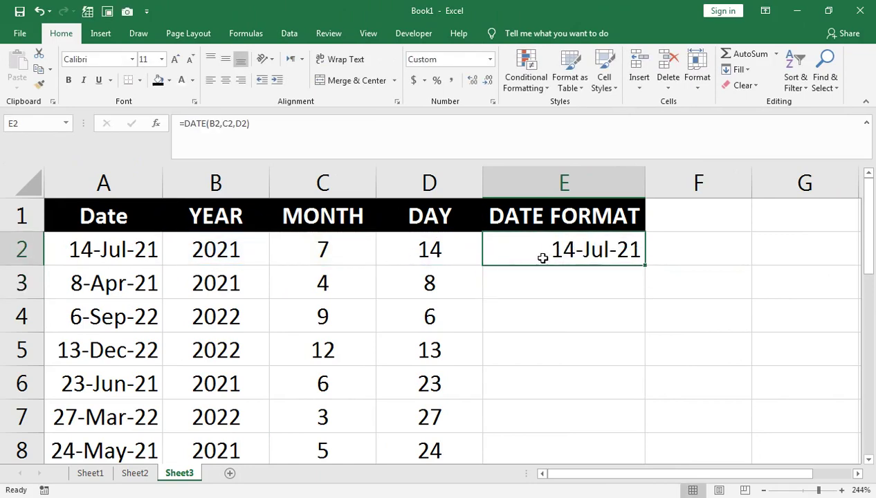
pyautogui.doubleClick(647, 266)
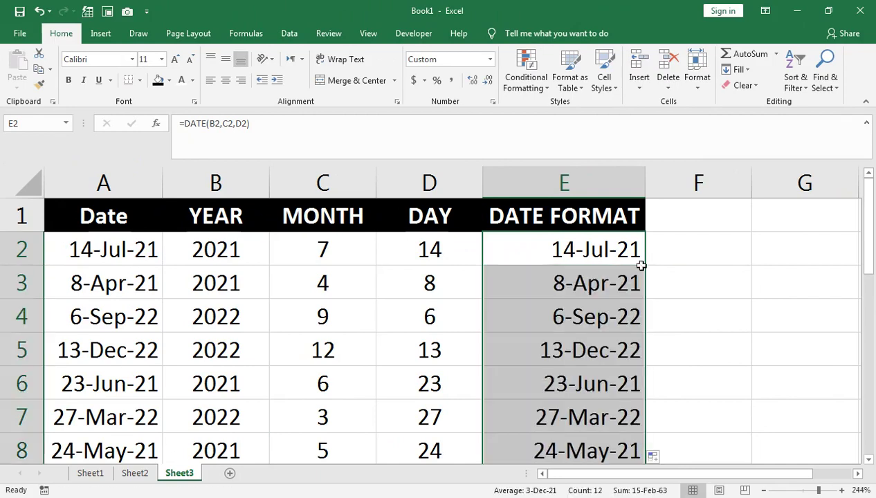
pyautogui.click(410, 252)
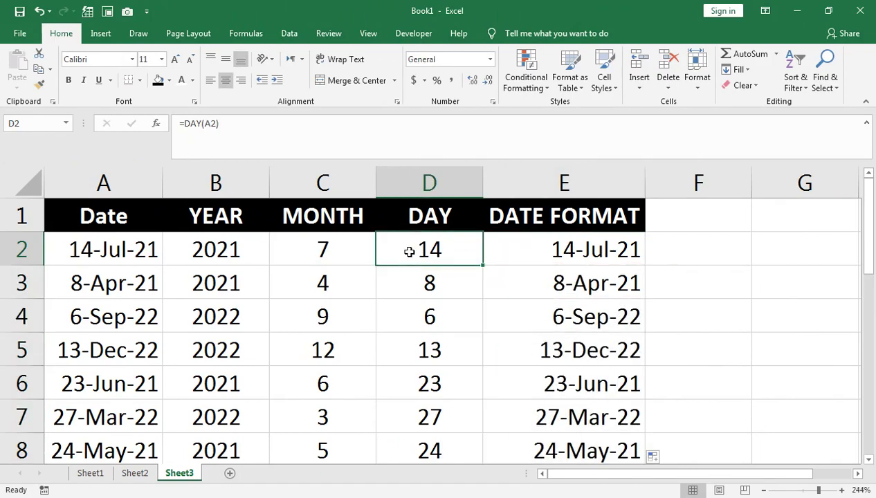